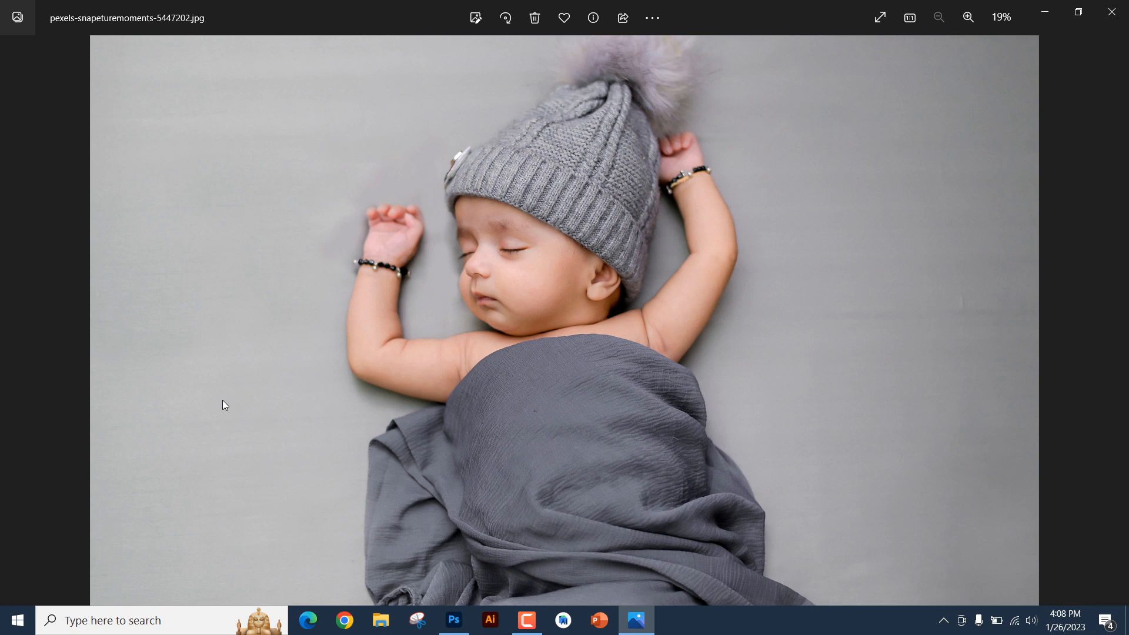
# - Close the photo viewer and open the baby photo from the desktop in Adobe Photoshop 2022
pyautogui.click(1111, 12)
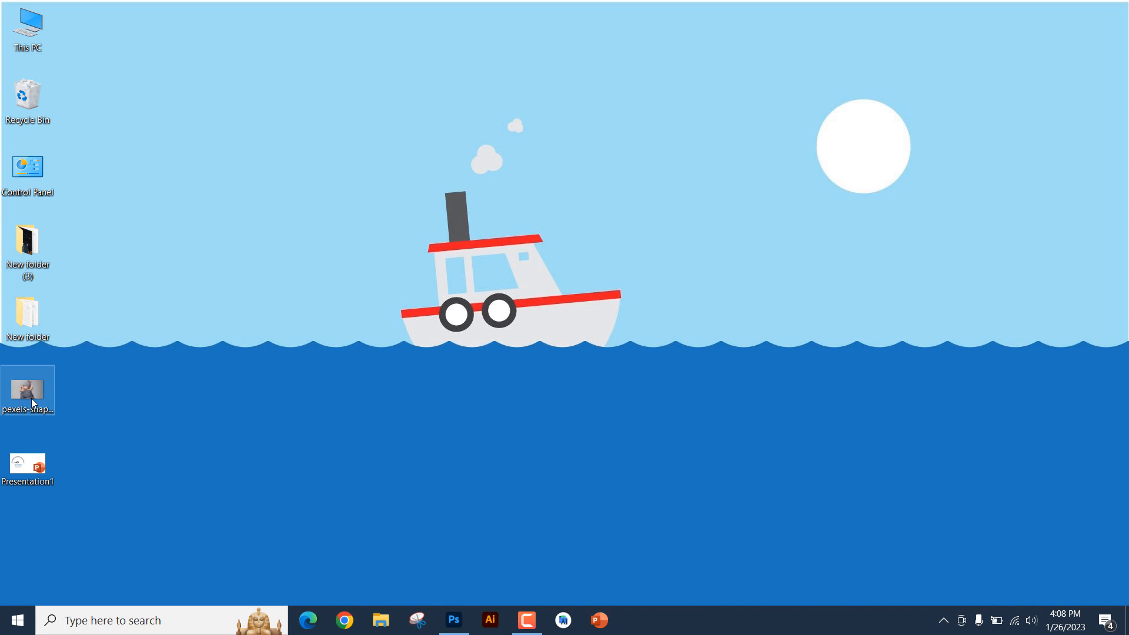
pyautogui.rightClick(31, 399)
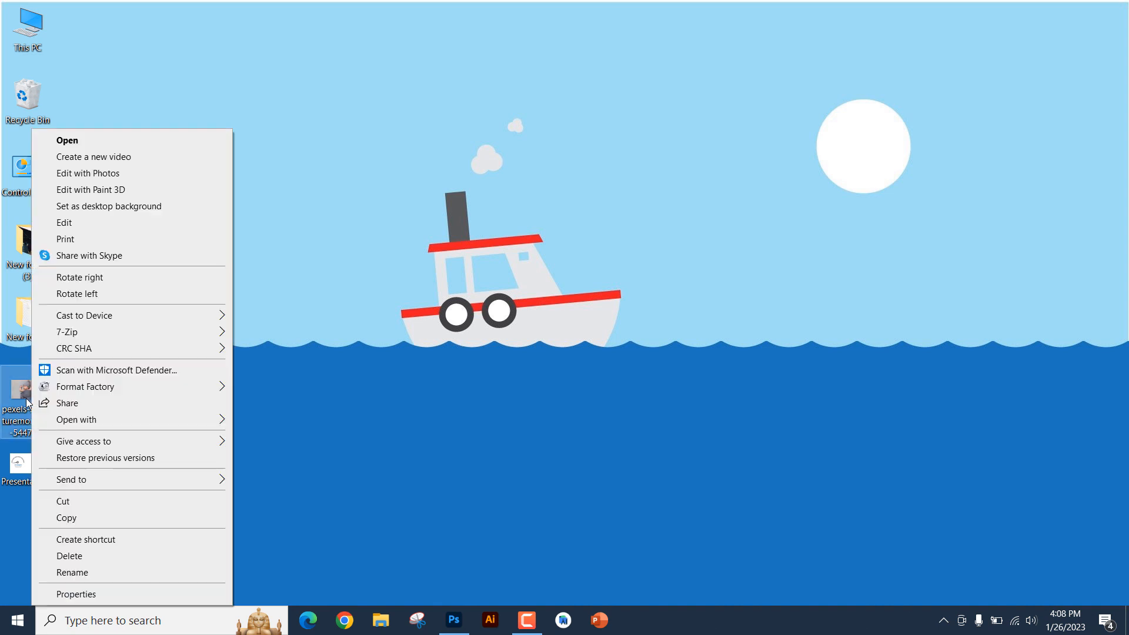
pyautogui.moveTo(111, 423)
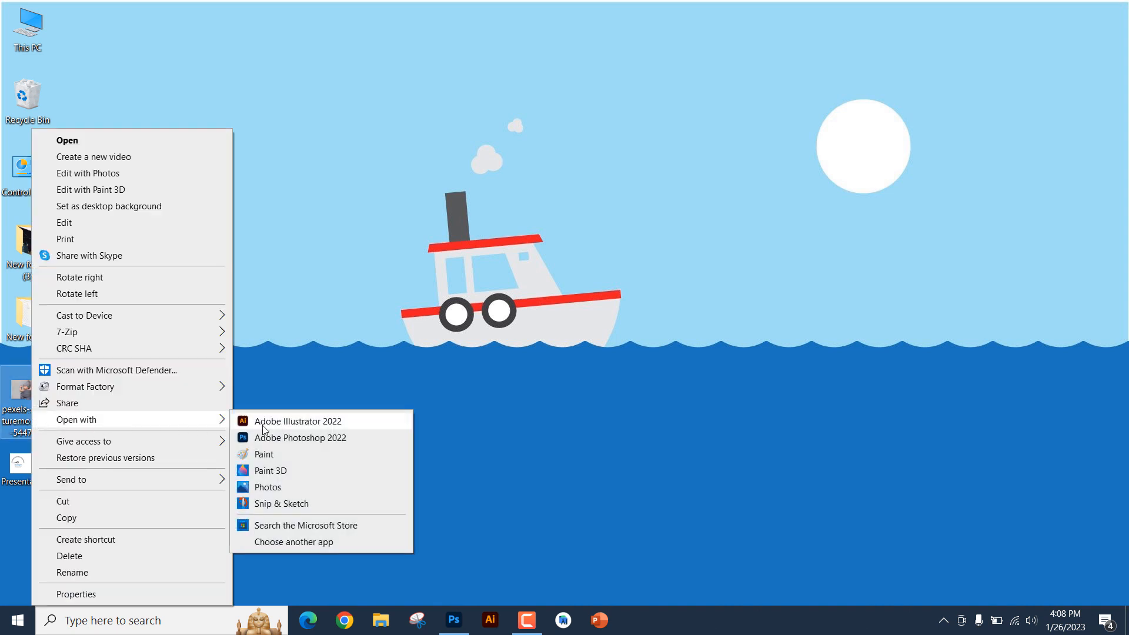
pyautogui.click(308, 441)
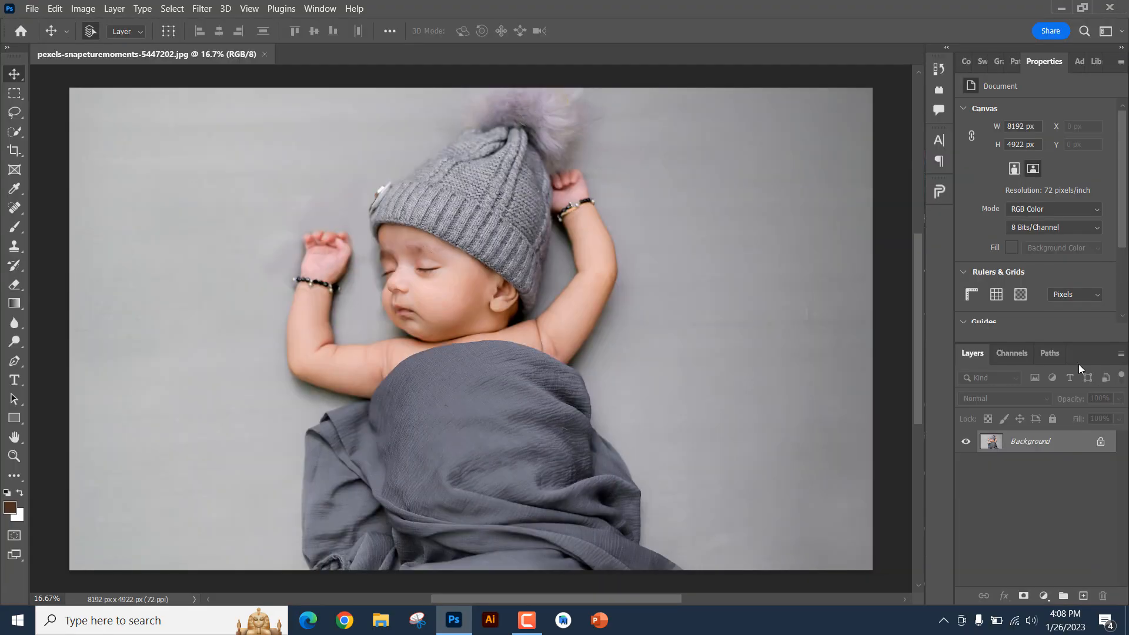
# - Duplicate the Background layer and compare the copy with the original by toggling the visibility of both layers
pyautogui.moveTo(1086, 343); pyautogui.dragTo(1086, 234)
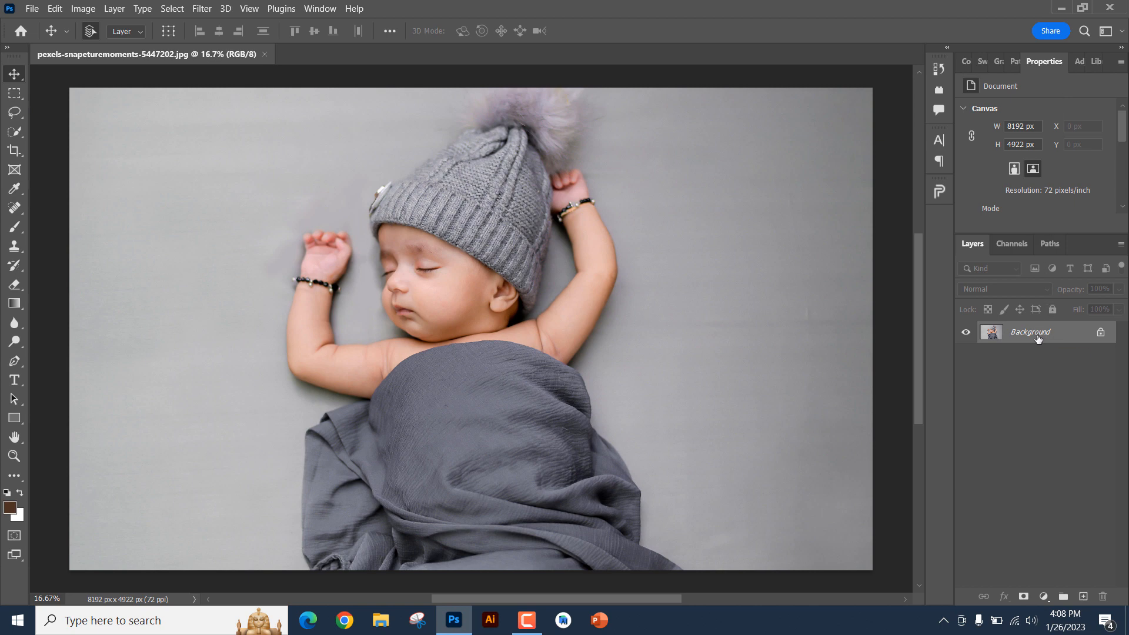
pyautogui.hotkey('ctrl', 'j')
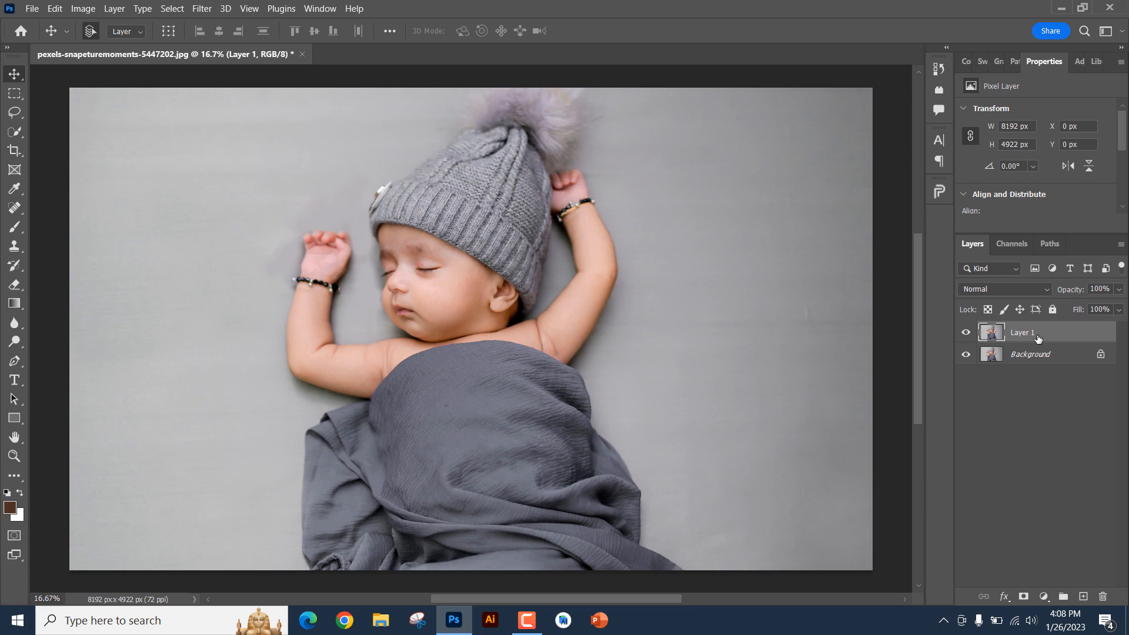
pyautogui.click(966, 355)
pyautogui.click(966, 332)
pyautogui.click(966, 332)
pyautogui.click(966, 355)
# - Select the baby automatically with Select Subject and turn the selection into a layer mask on Layer 1
pyautogui.click(13, 133)
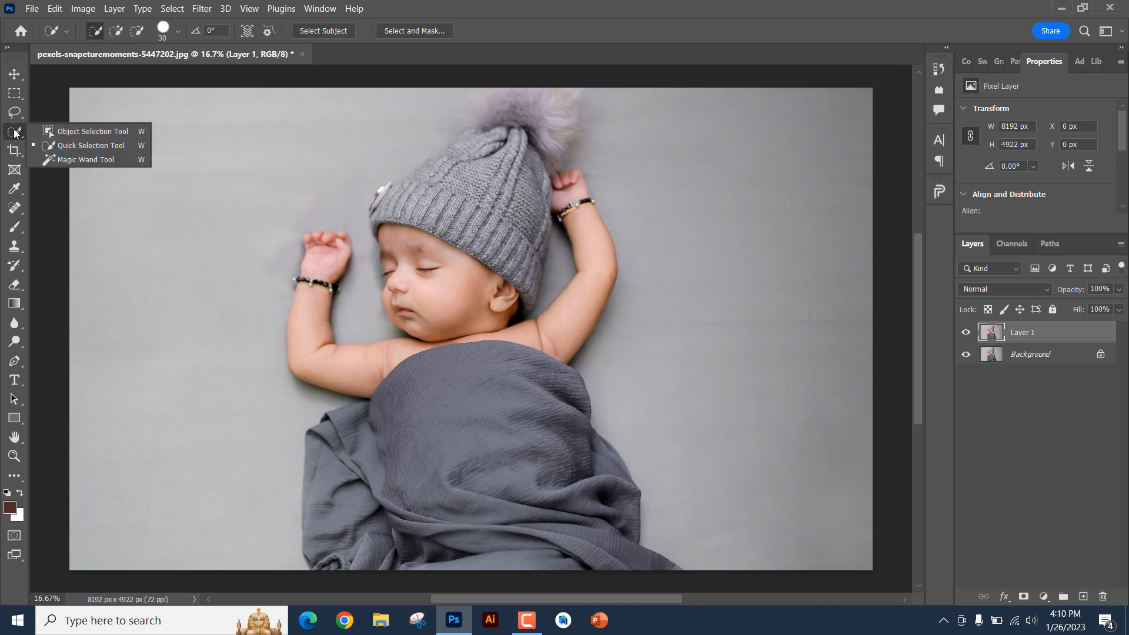
pyautogui.click(87, 150)
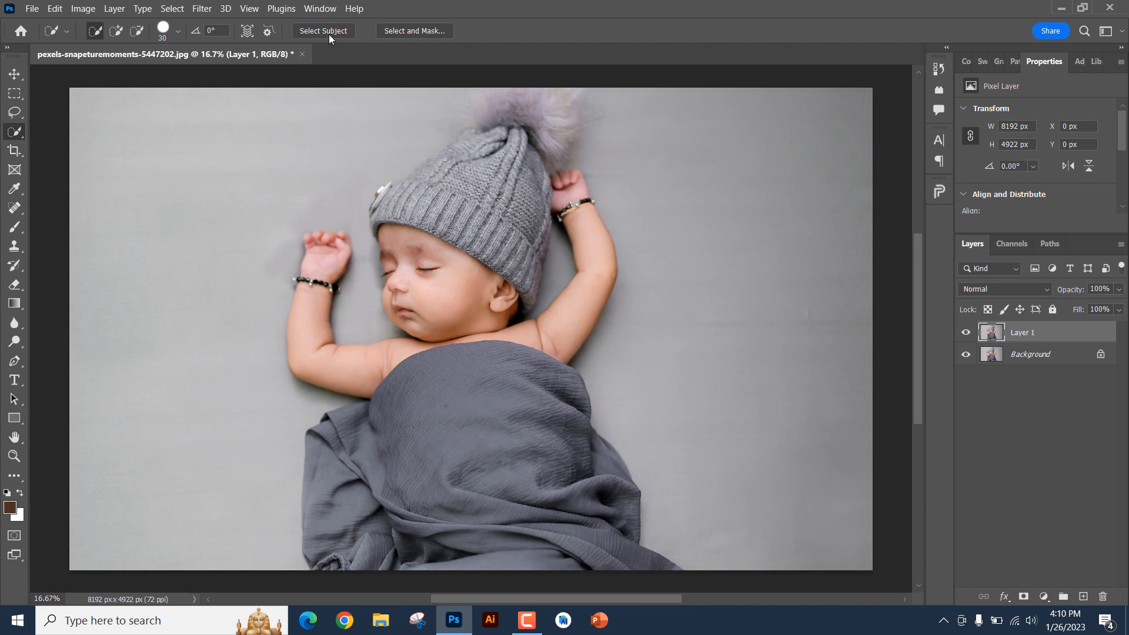
pyautogui.click(310, 34)
pyautogui.click(322, 30)
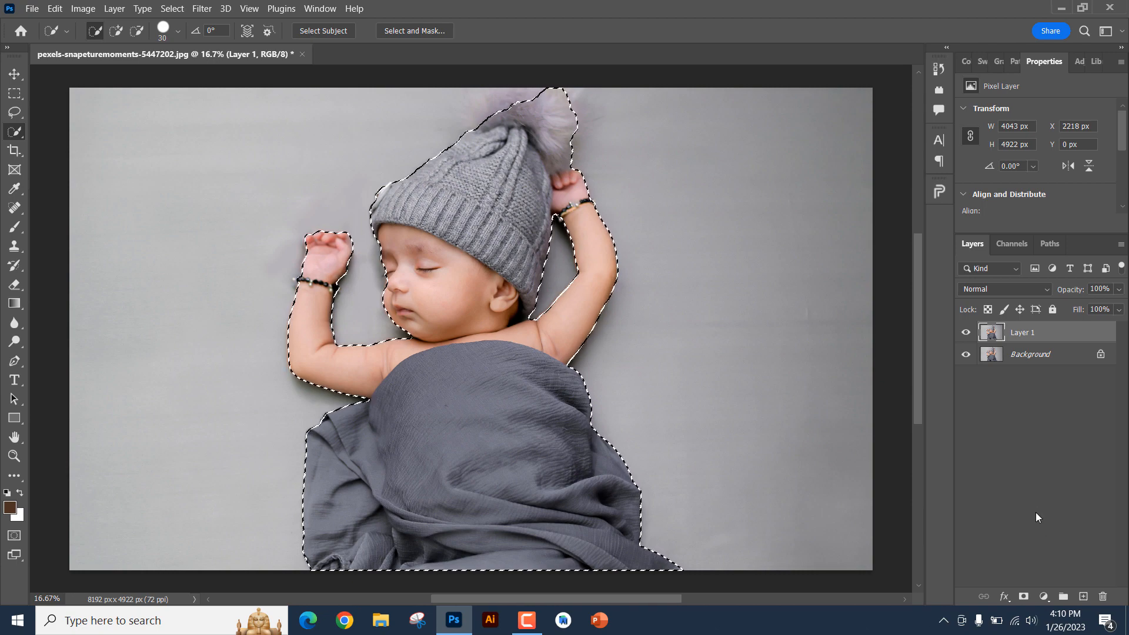
pyautogui.click(1024, 597)
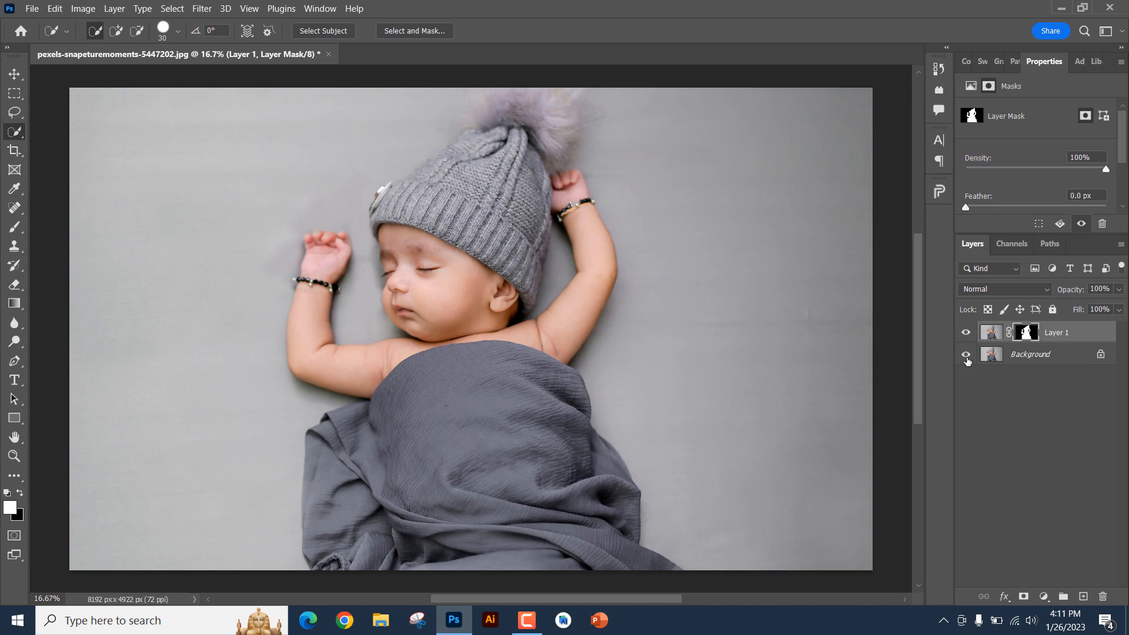
# - Examine the masked cutout by switching the visibility of Layer 1 and the Background off and on
pyautogui.click(965, 354)
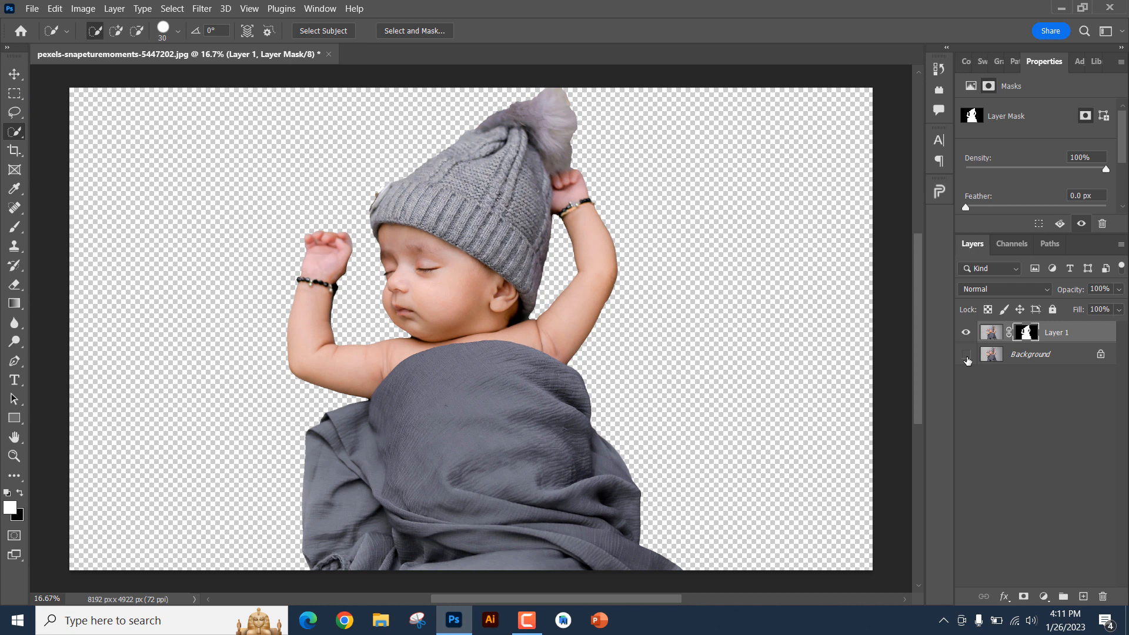
pyautogui.click(967, 359)
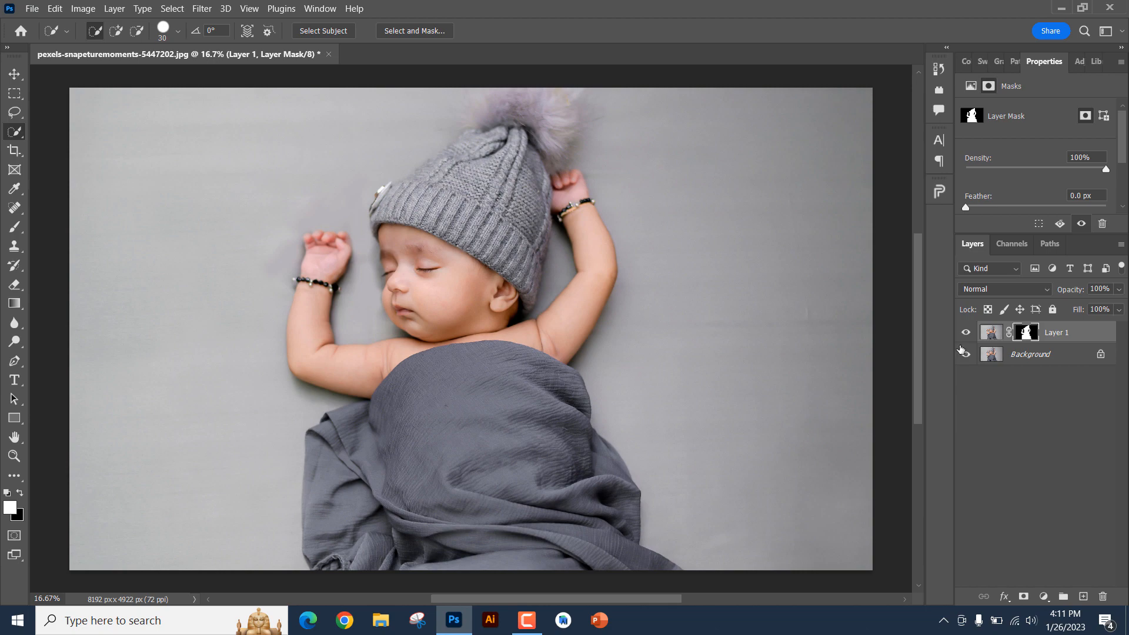
pyautogui.click(965, 332)
pyautogui.click(967, 353)
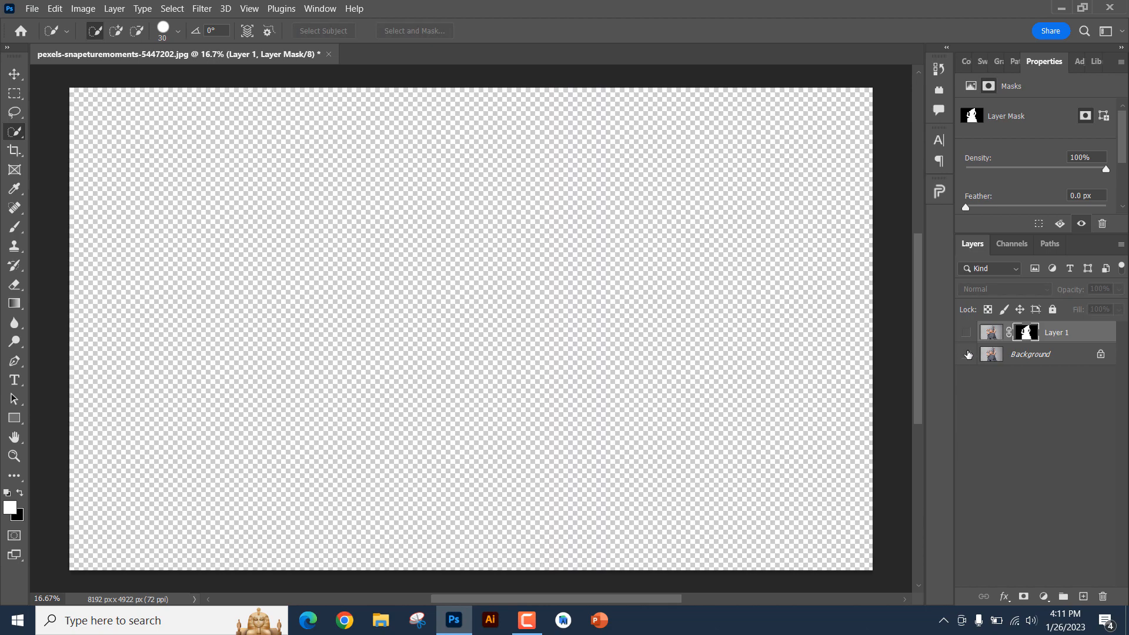
pyautogui.click(967, 354)
pyautogui.click(967, 354)
pyautogui.click(967, 354)
pyautogui.click(965, 333)
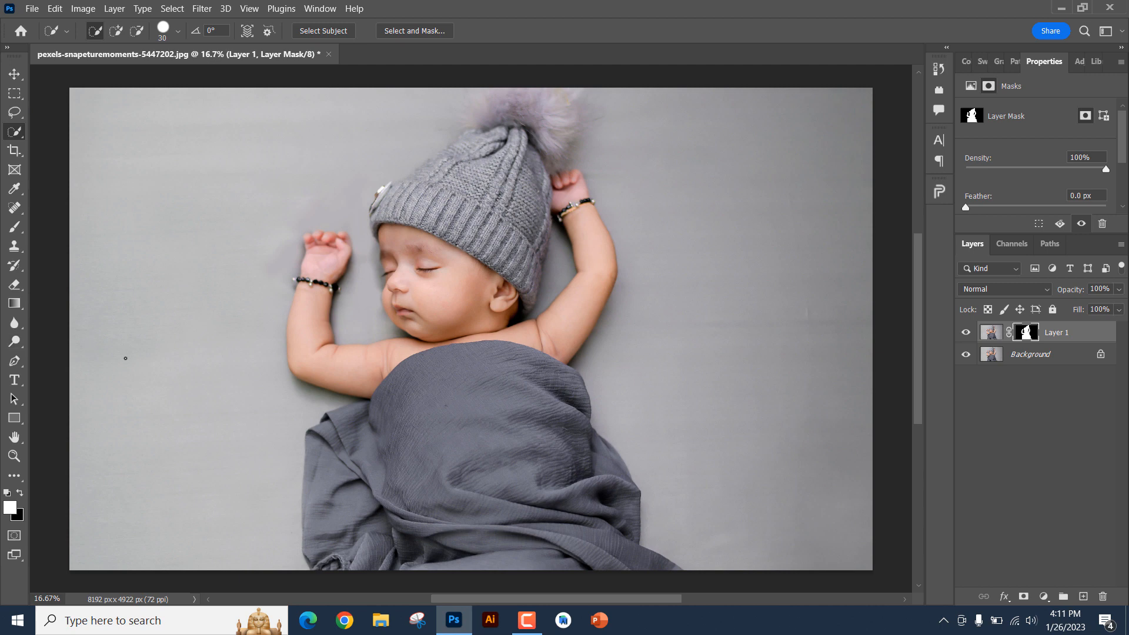
# - Add the text GULUMULU to the photo and move it onto the upper part of the blanket
pyautogui.click(14, 379)
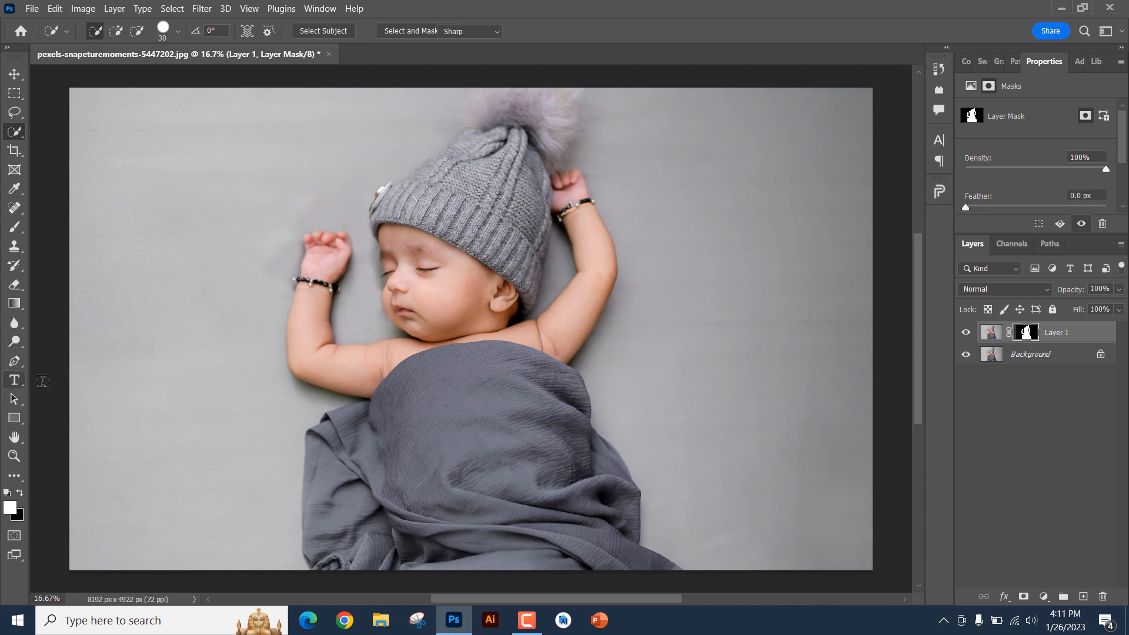
pyautogui.click(198, 390)
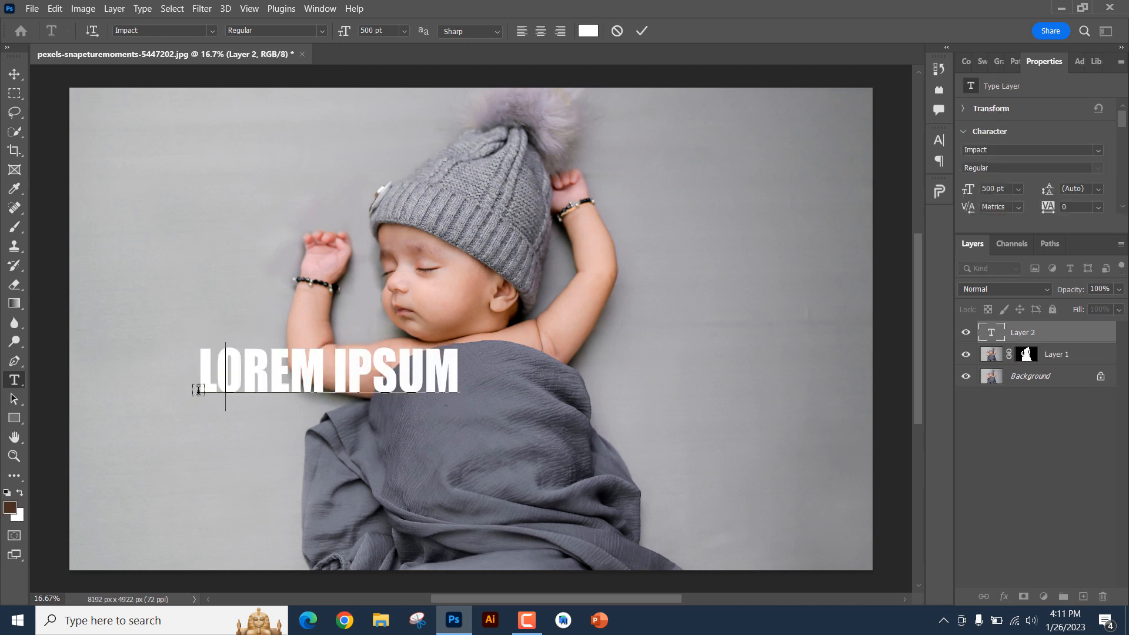
pyautogui.write('GULUMULU')
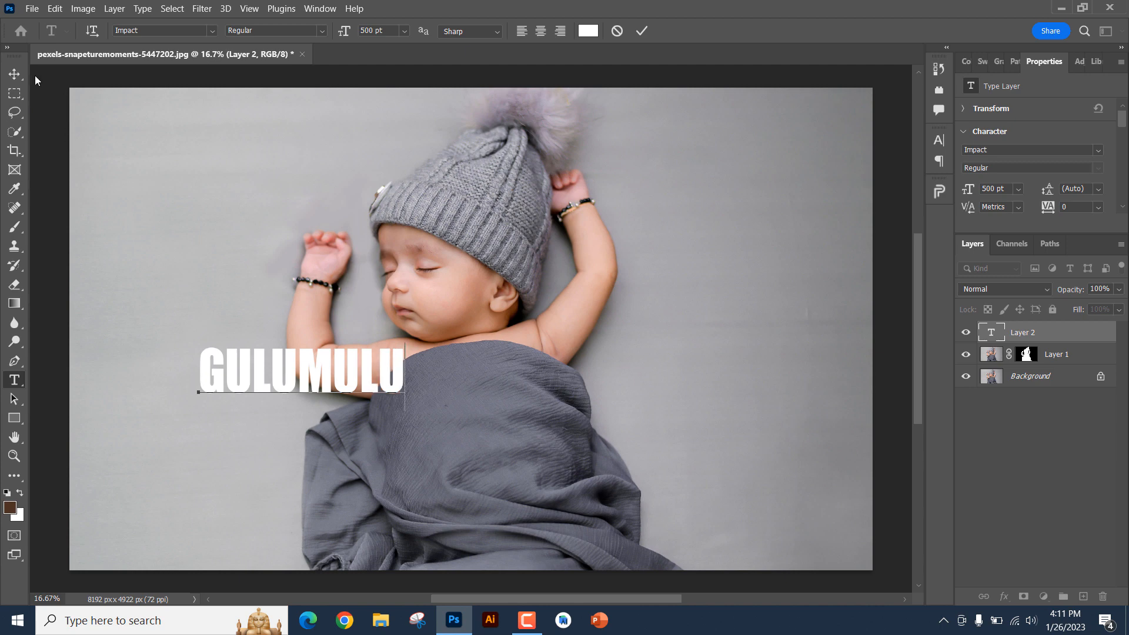
pyautogui.click(14, 74)
pyautogui.moveTo(324, 378); pyautogui.dragTo(489, 417)
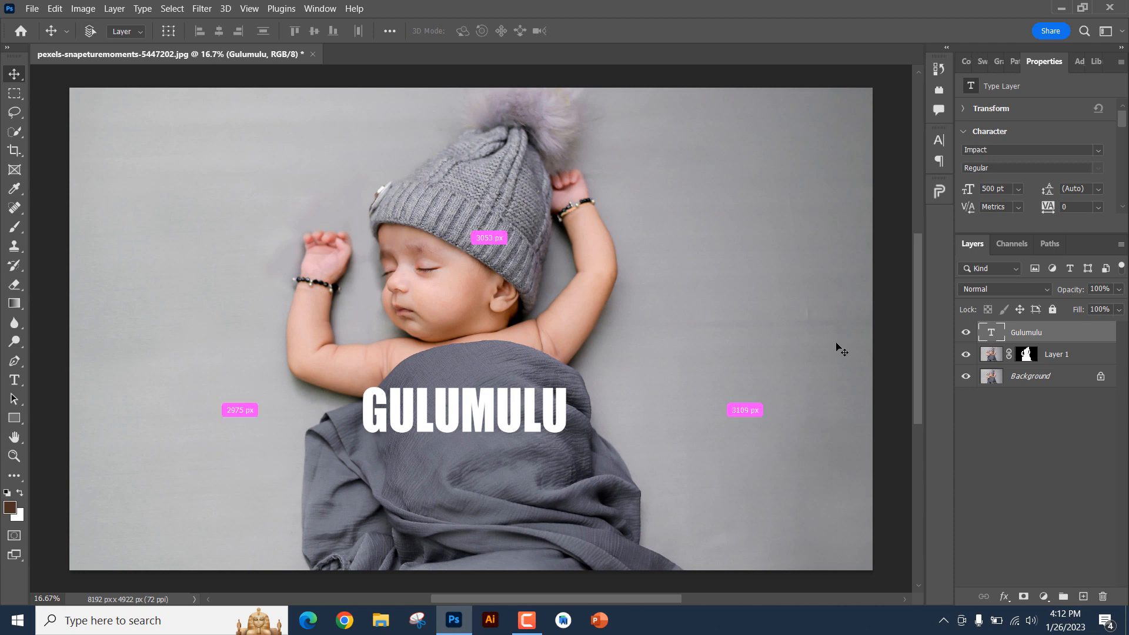
# - Scale the GULUMULU text up to about 277% and move it lower over the blanket
pyautogui.hotkey('ctrl', 't')
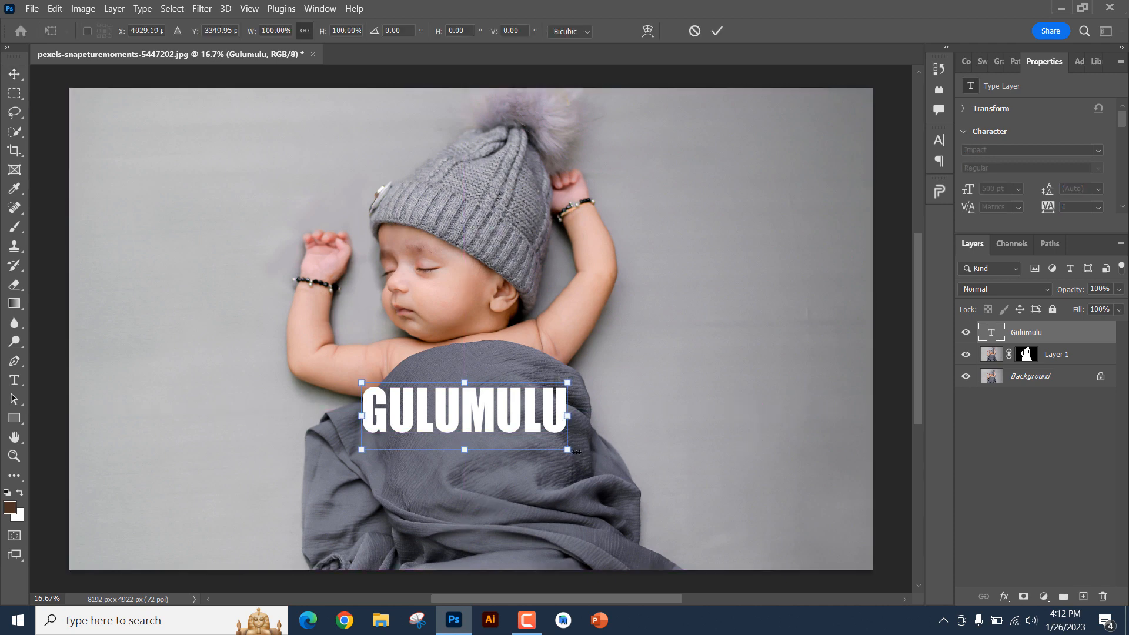
pyautogui.moveTo(568, 450); pyautogui.dragTo(749, 527)
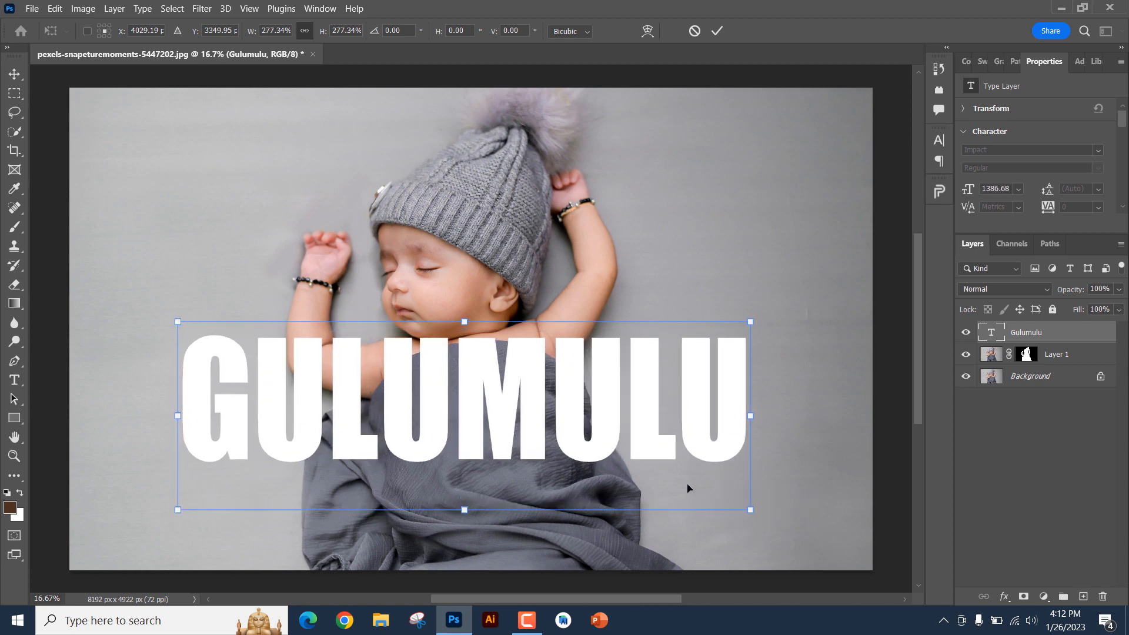
pyautogui.press('Return')
pyautogui.press('v')
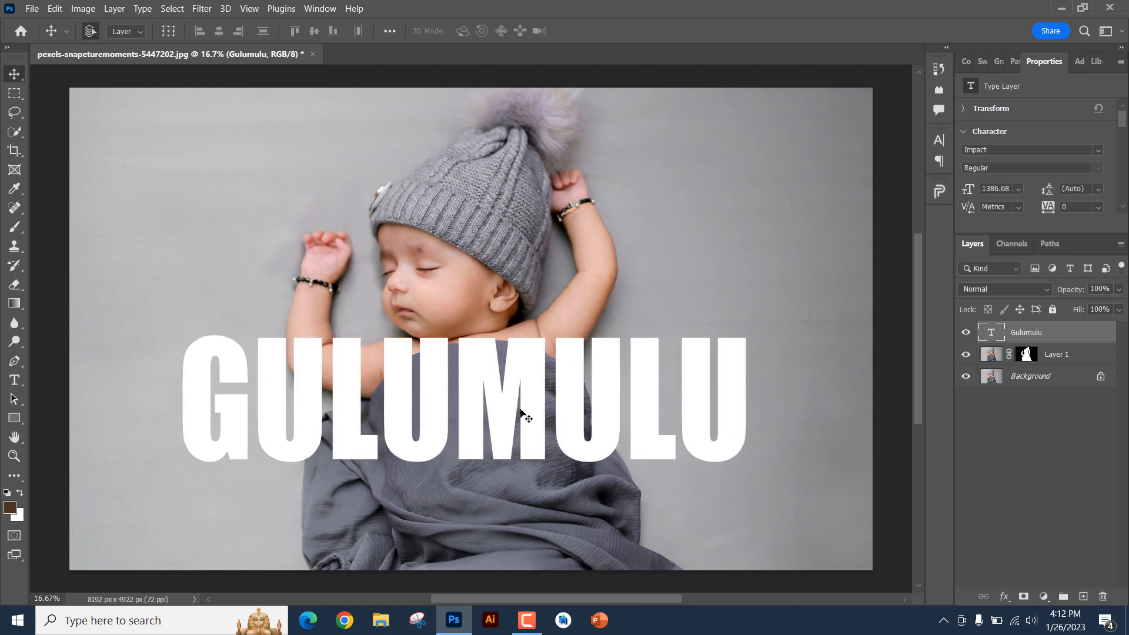
pyautogui.moveTo(513, 410); pyautogui.dragTo(521, 441)
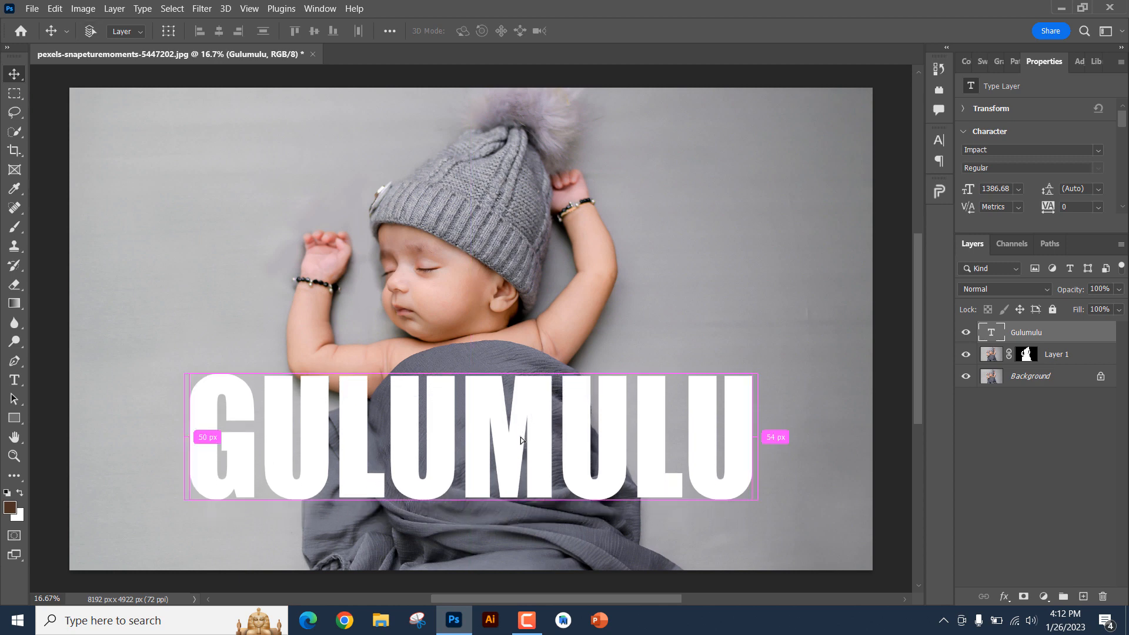
# - Skew the GULUMULU text vertically by about -2.5° so that the line rises towards its last letter
pyautogui.hotkey('ctrl', 't')
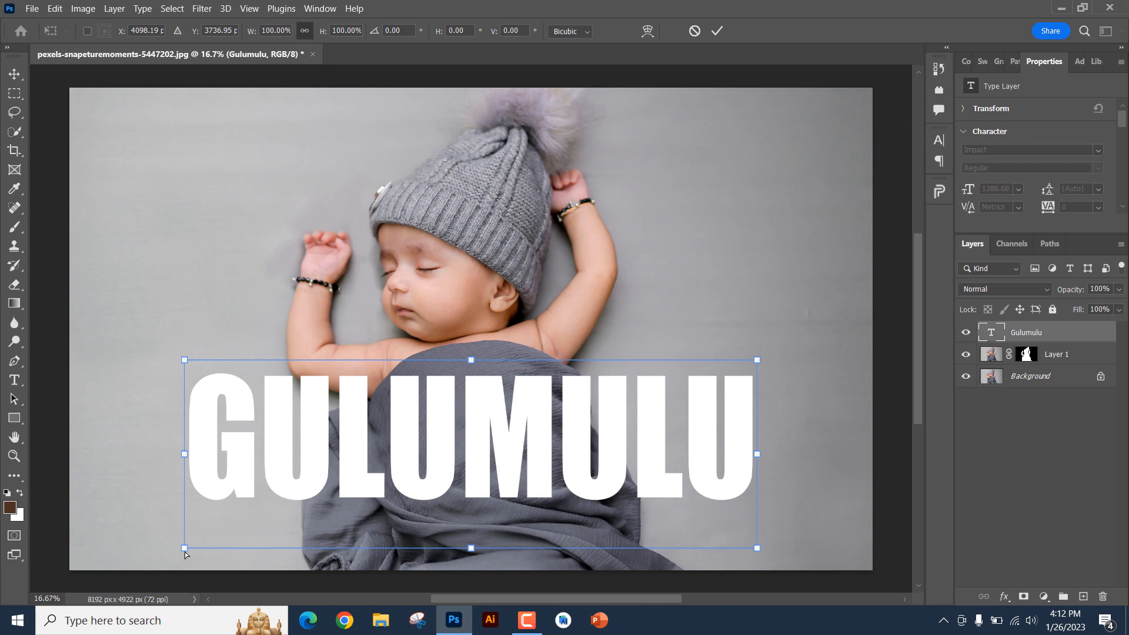
pyautogui.moveTo(184, 551); pyautogui.dragTo(179, 573)
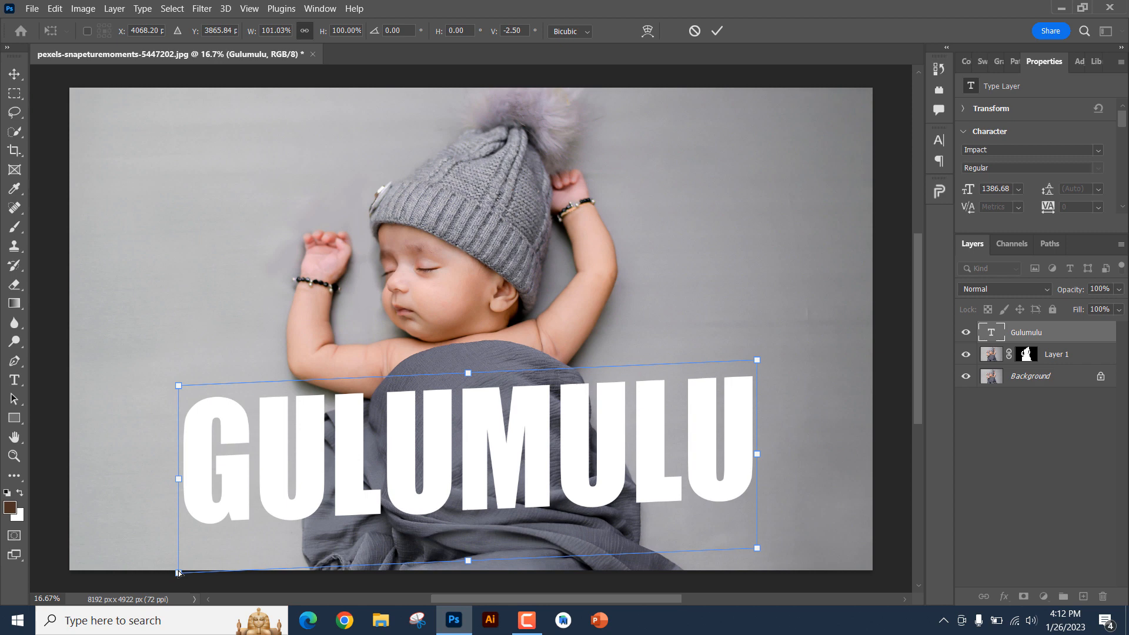
pyautogui.press('Return')
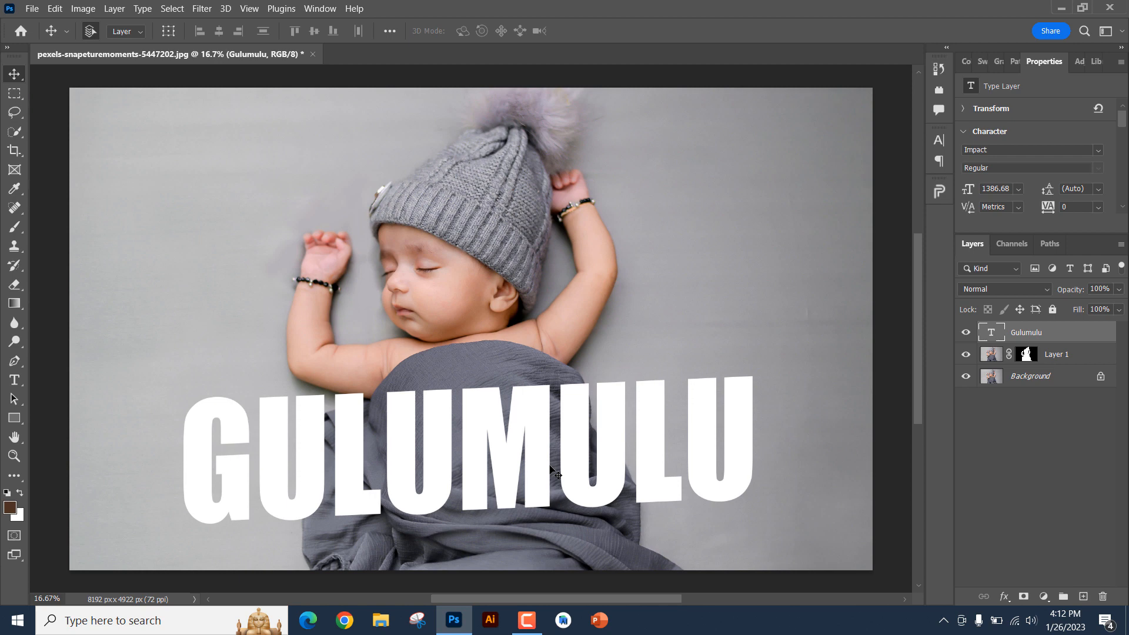
# - Duplicate the GULUMULU text layer and convert the copy to a shape
pyautogui.hotkey('ctrl', 'j')
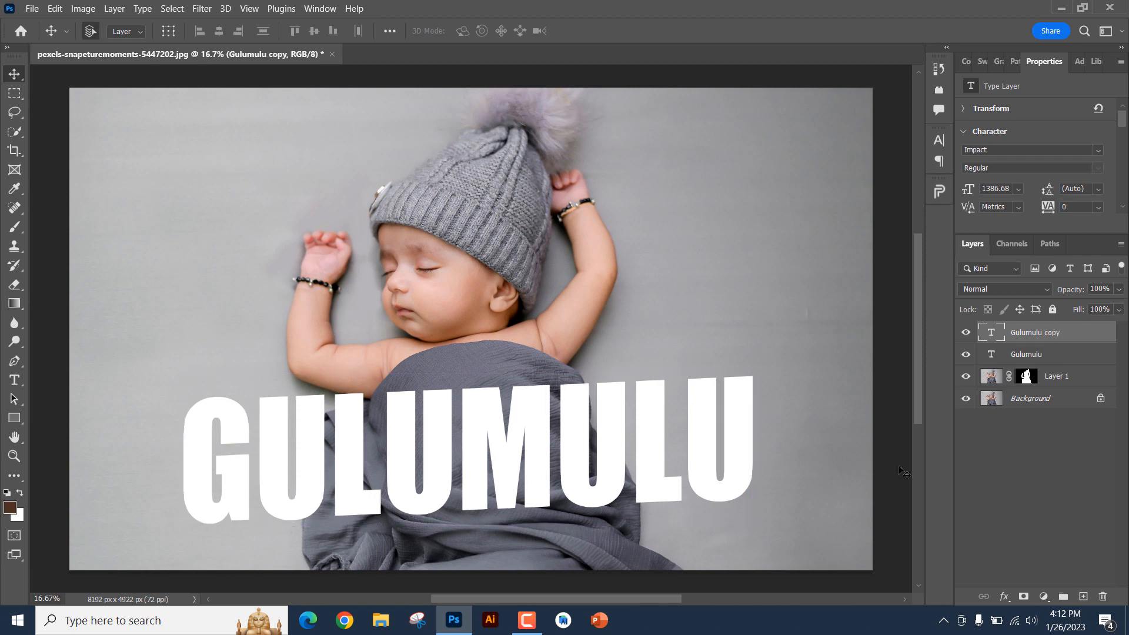
pyautogui.rightClick(1071, 338)
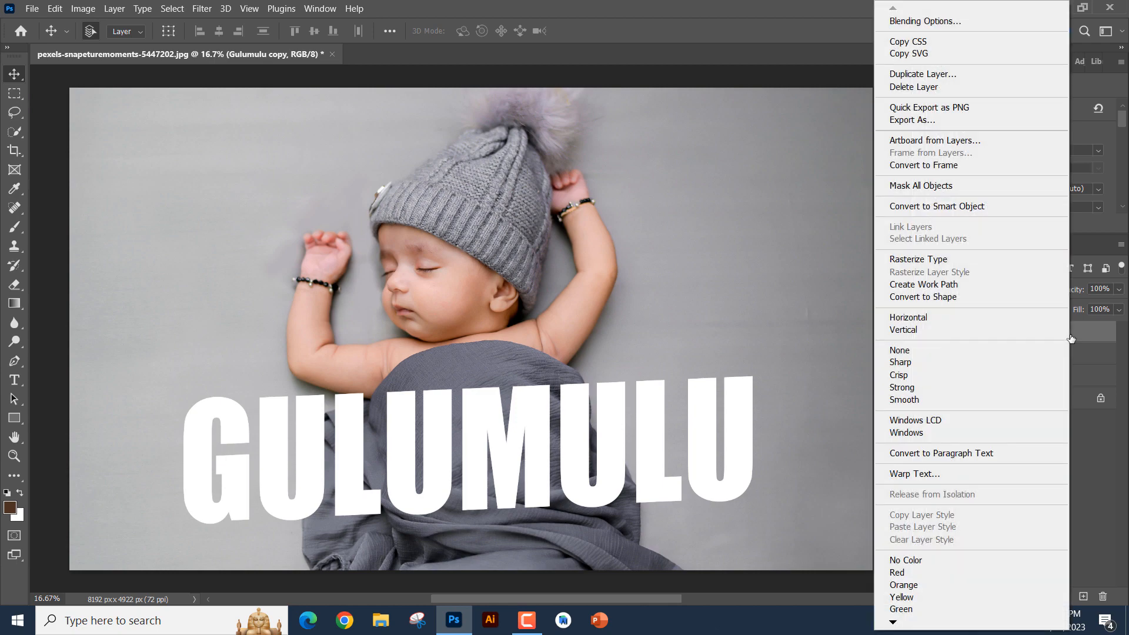
pyautogui.click(1037, 300)
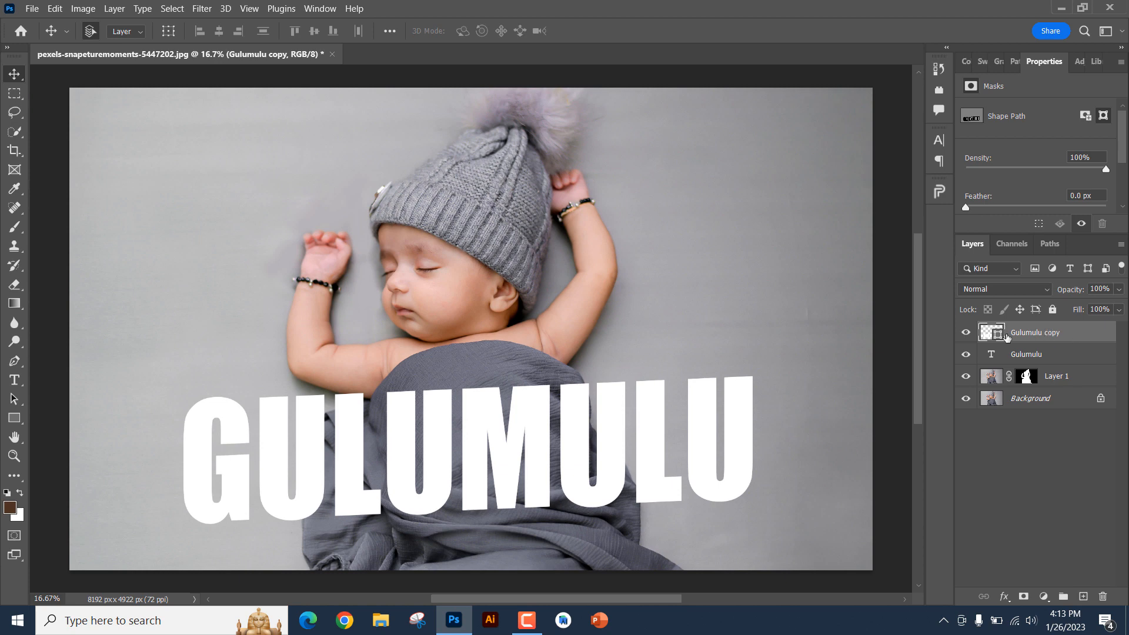
# - Give the Gulumulu copy shape no fill and a white stroke 20 px wide
pyautogui.click(23, 421)
pyautogui.click(22, 421)
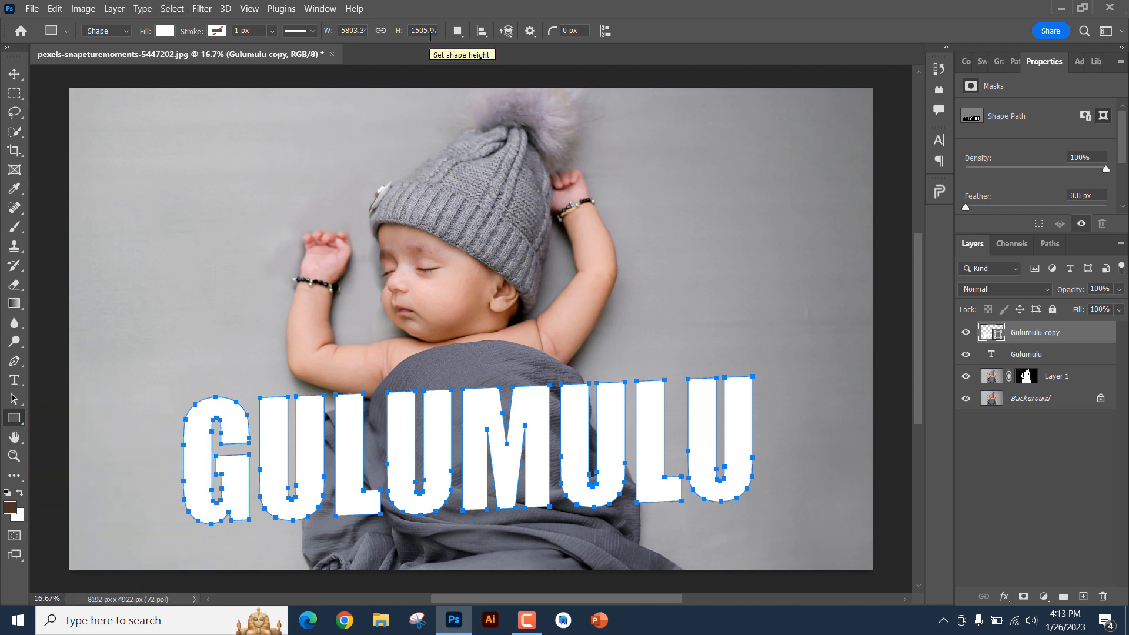
pyautogui.click(165, 31)
pyautogui.click(78, 58)
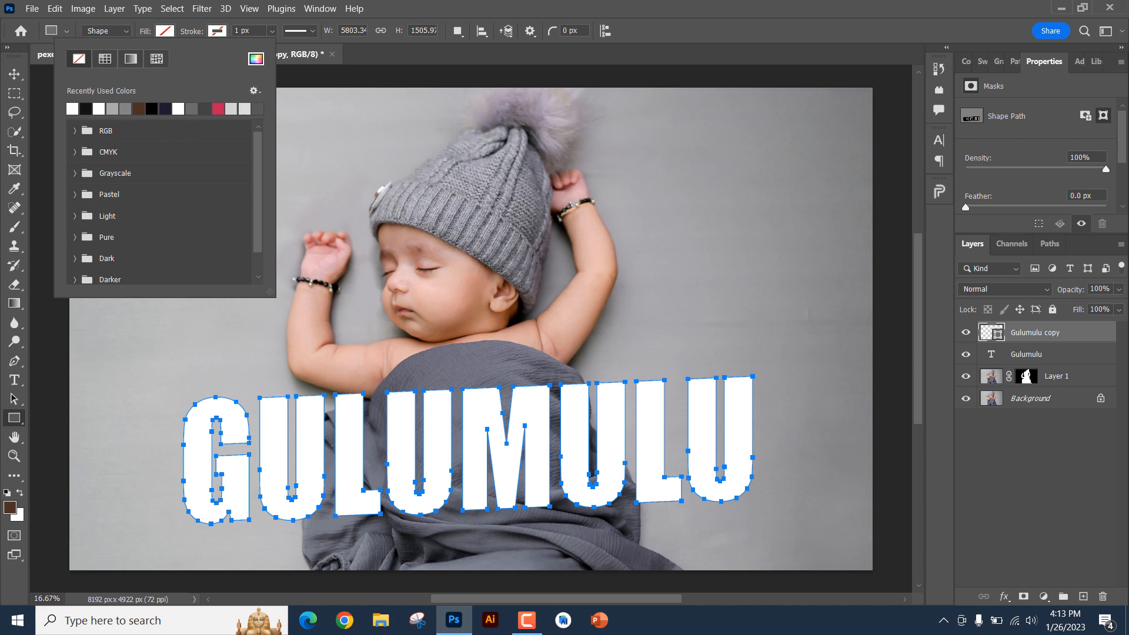
pyautogui.click(218, 31)
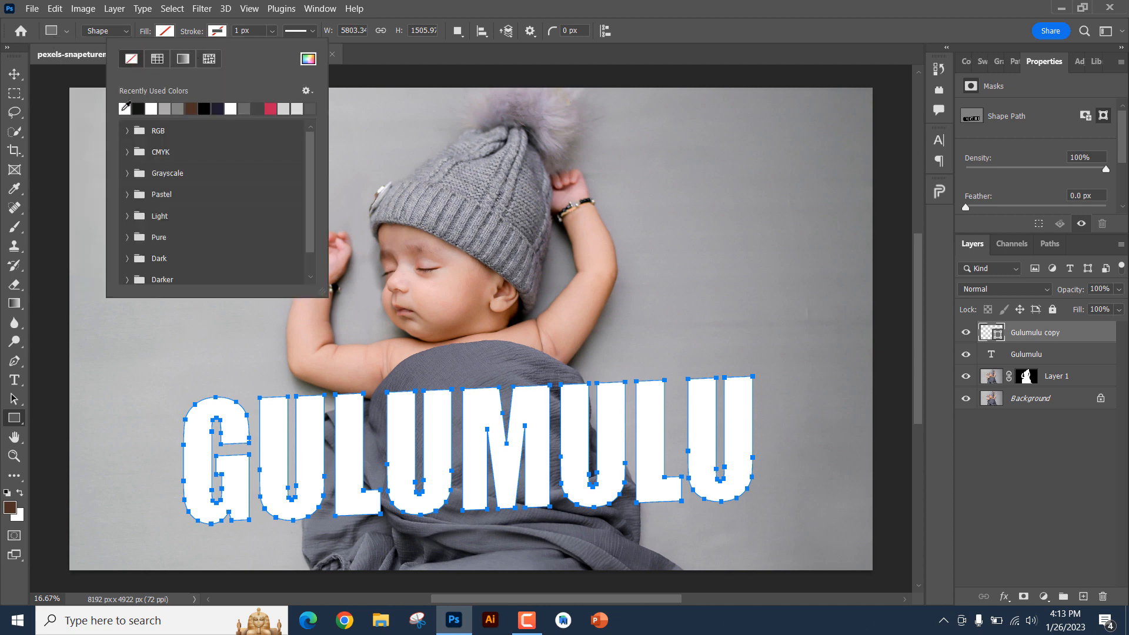
pyautogui.click(125, 107)
pyautogui.click(230, 32)
pyautogui.click(234, 31)
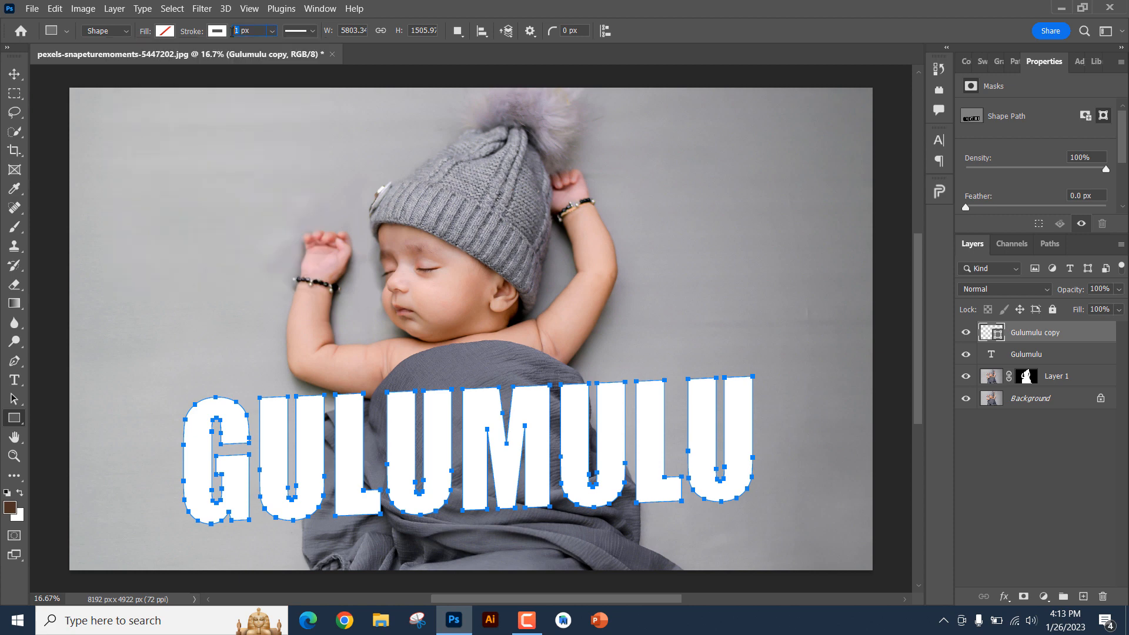
pyautogui.write('20')
pyautogui.press('Return')
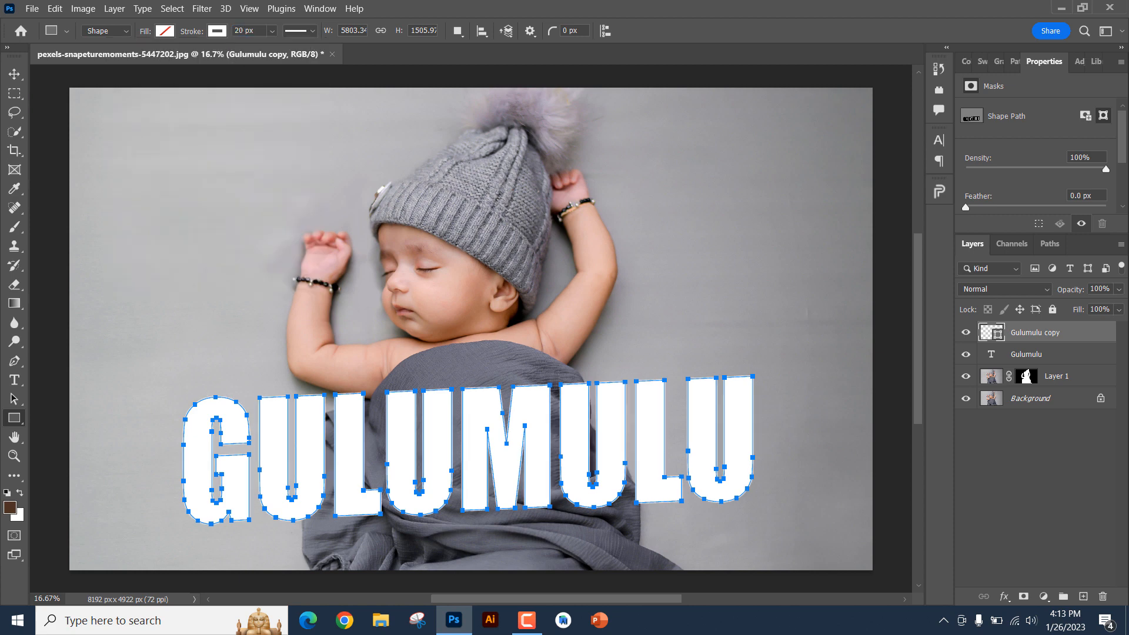
# - Move the Gulumulu text layer beneath the masked Layer 1, directly above the Background
pyautogui.click(1029, 354)
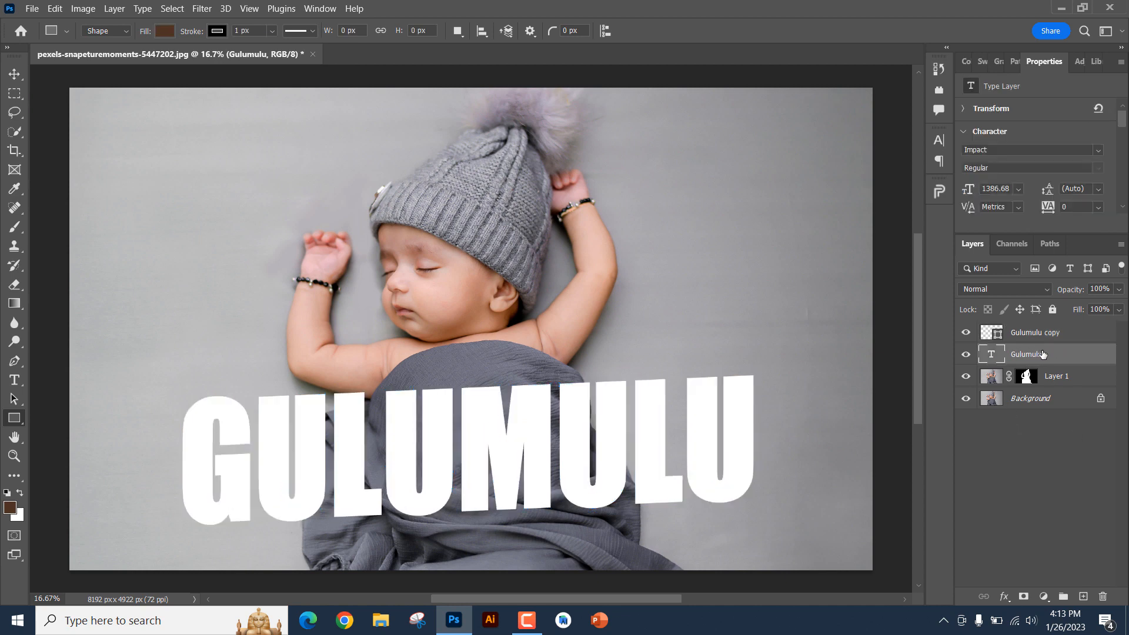
pyautogui.moveTo(1038, 355); pyautogui.dragTo(1041, 382)
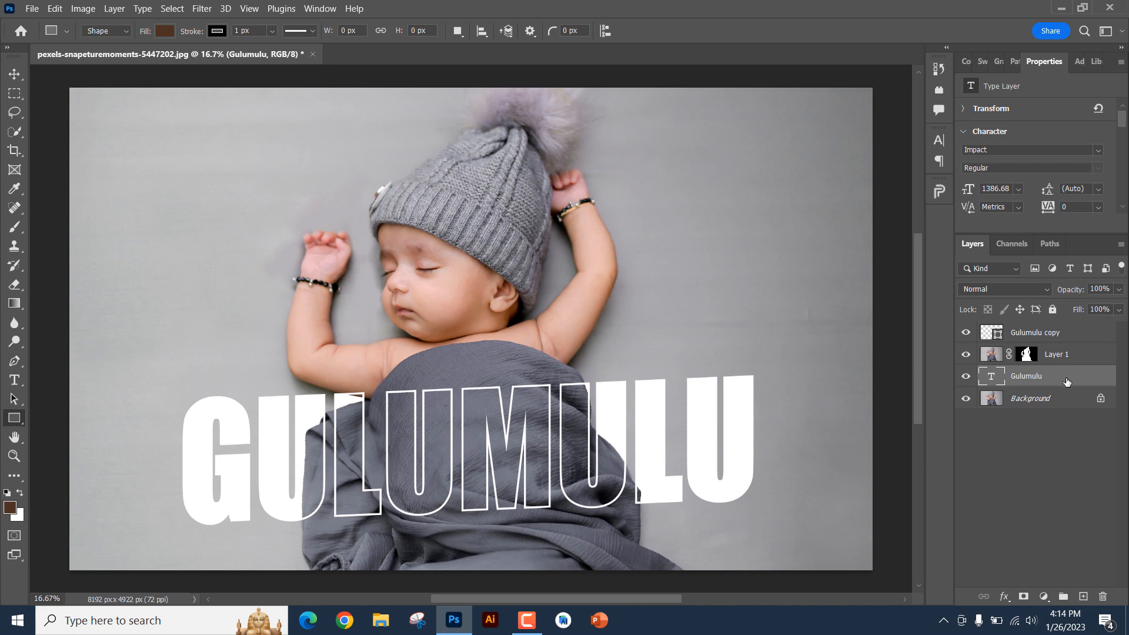
# - Link the Gulumulu copy outline with the Gulumulu text layer and move both slightly down and to the left over the blanket
pyautogui.keyDown('ctrl'); pyautogui.click(1077, 333); pyautogui.keyUp('ctrl')
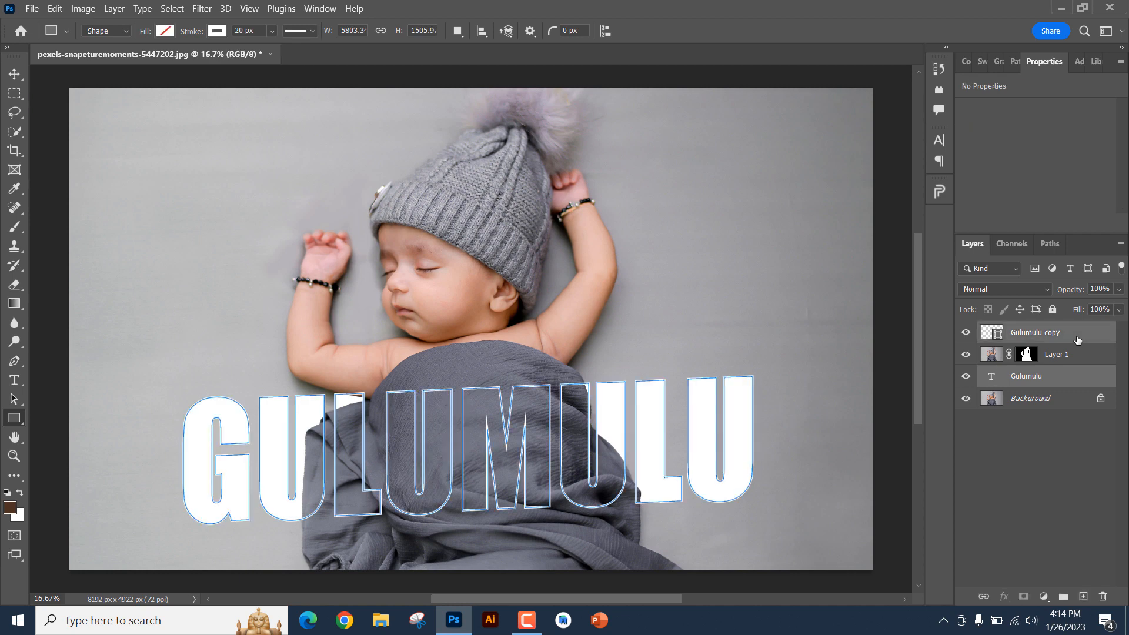
pyautogui.click(980, 598)
pyautogui.click(14, 74)
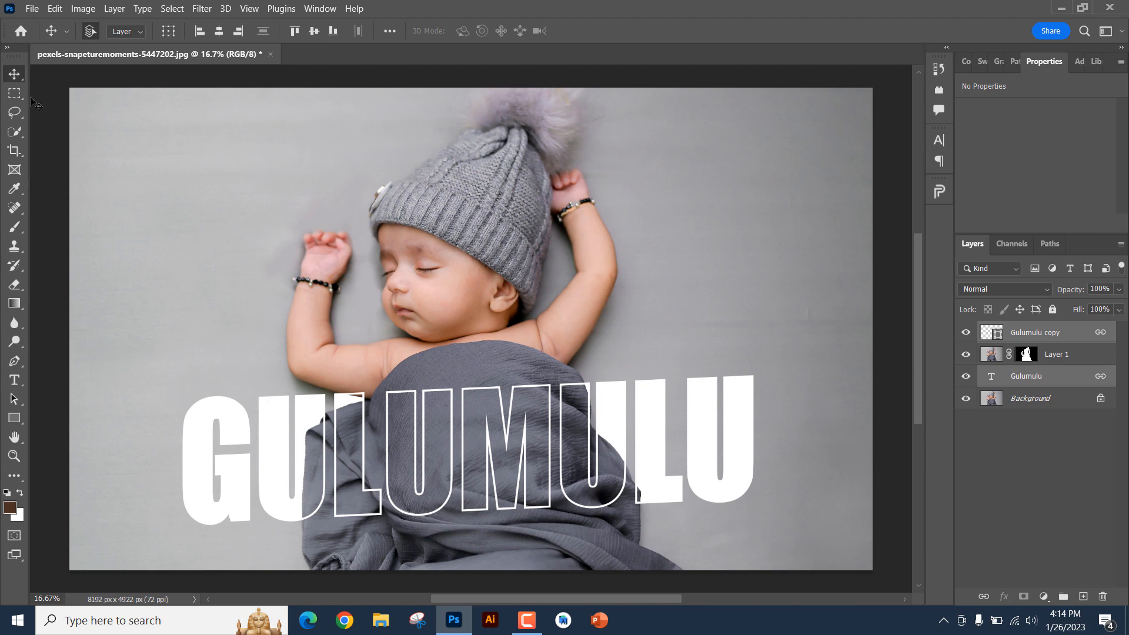
pyautogui.click(253, 315)
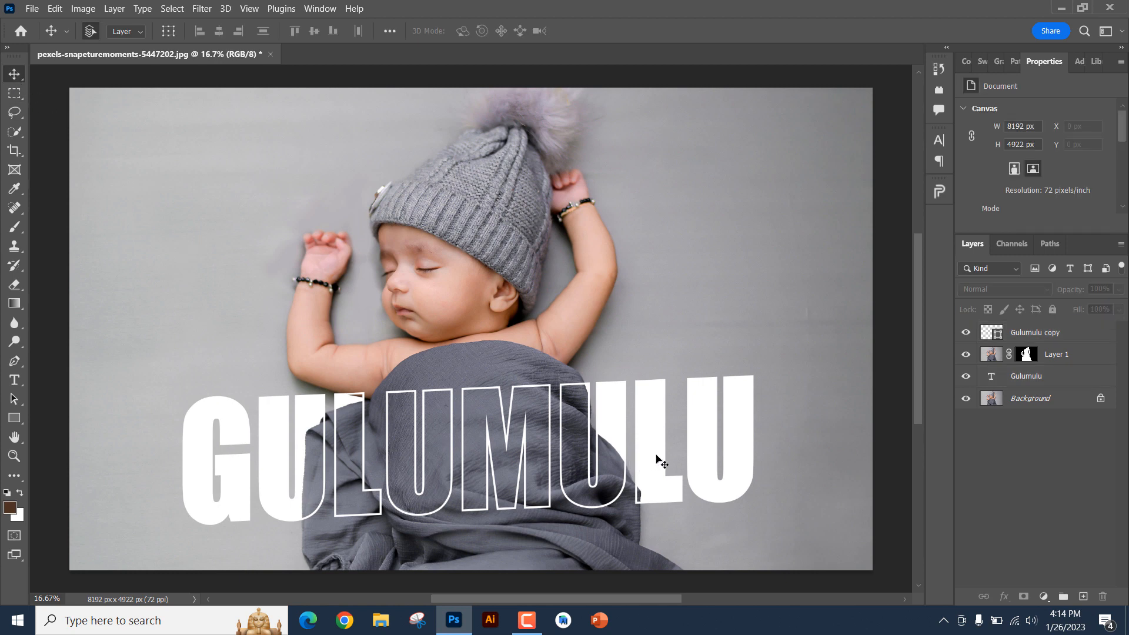
pyautogui.moveTo(650, 449); pyautogui.dragTo(627, 466)
# - Hide all four layers and show them again one by one, from the outline down to the Background, to examine how the effect is built
pyautogui.click(1047, 385)
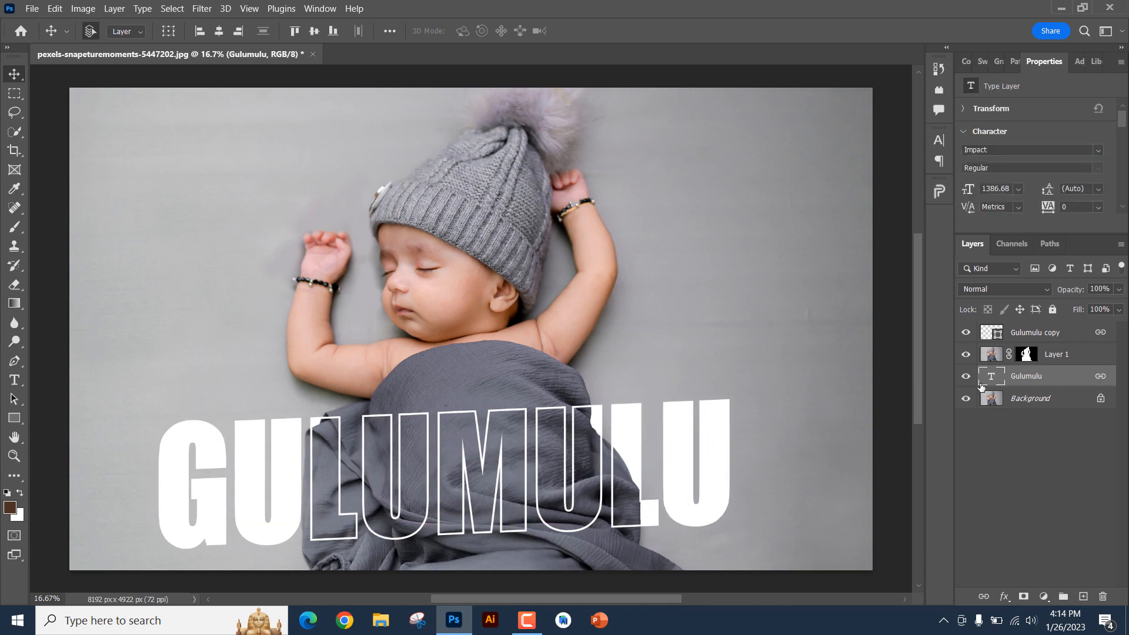
pyautogui.moveTo(966, 398); pyautogui.dragTo(966, 377)
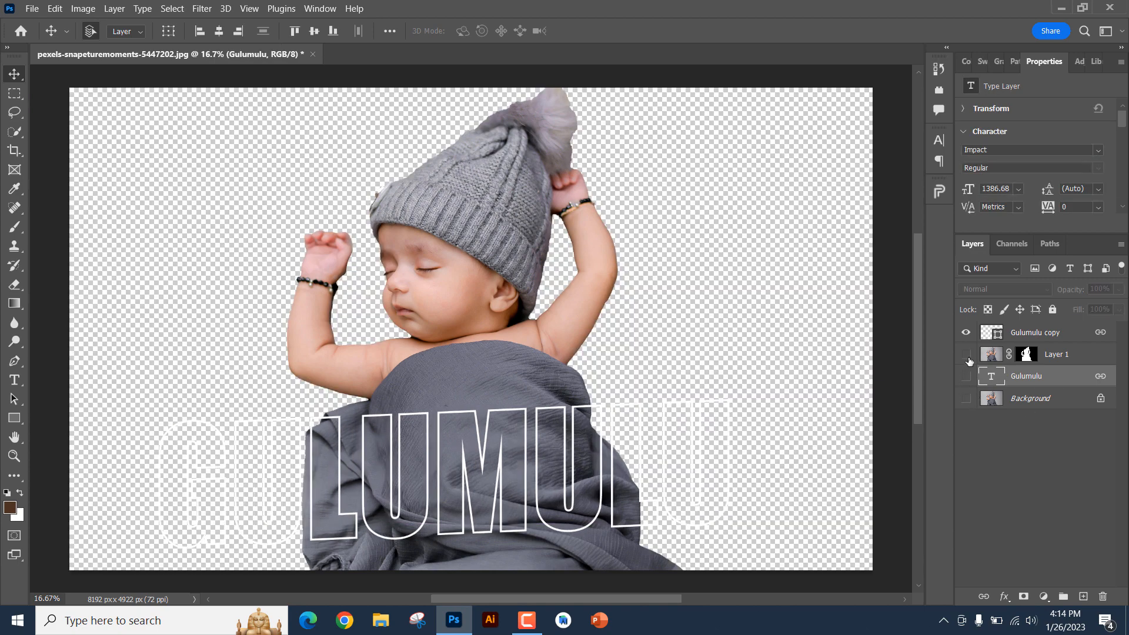
pyautogui.click(965, 354)
pyautogui.click(966, 332)
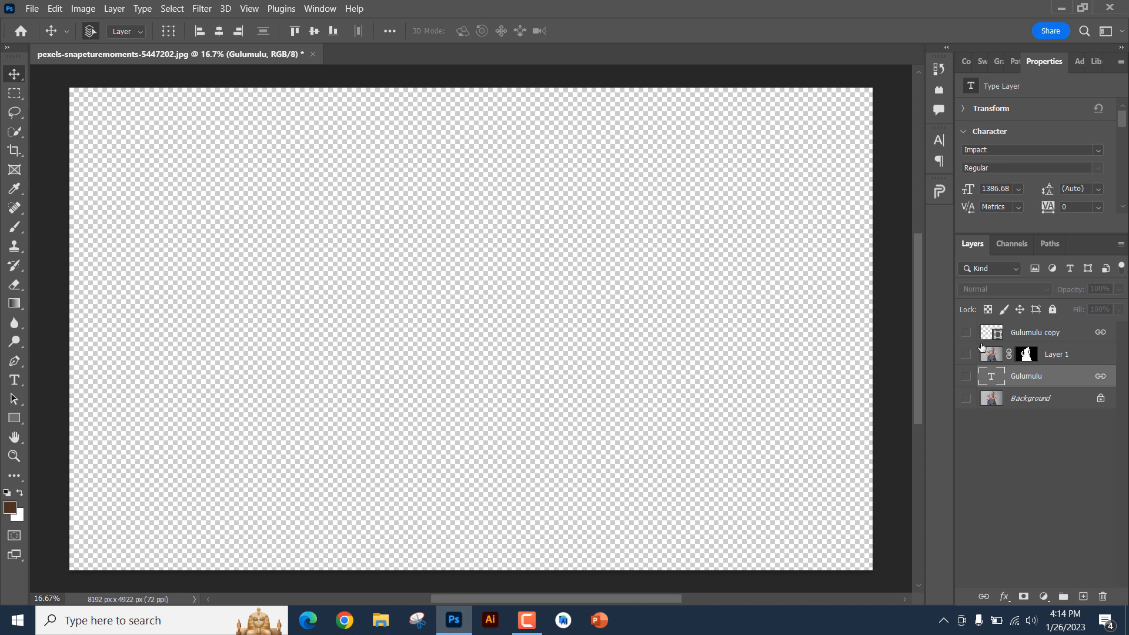
pyautogui.click(966, 333)
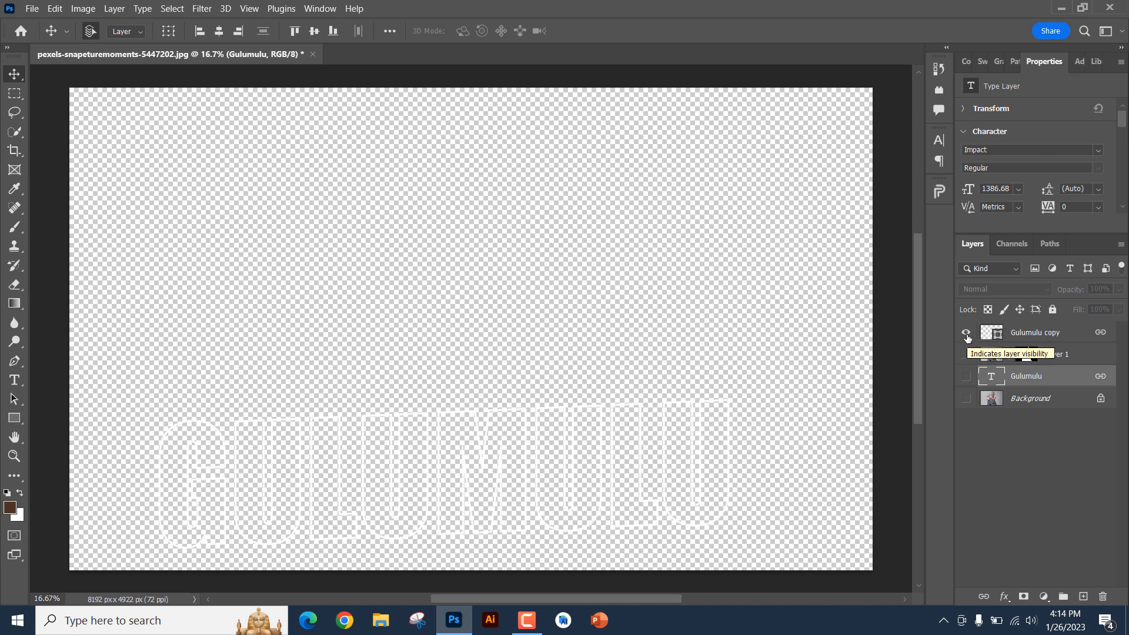
pyautogui.click(1048, 334)
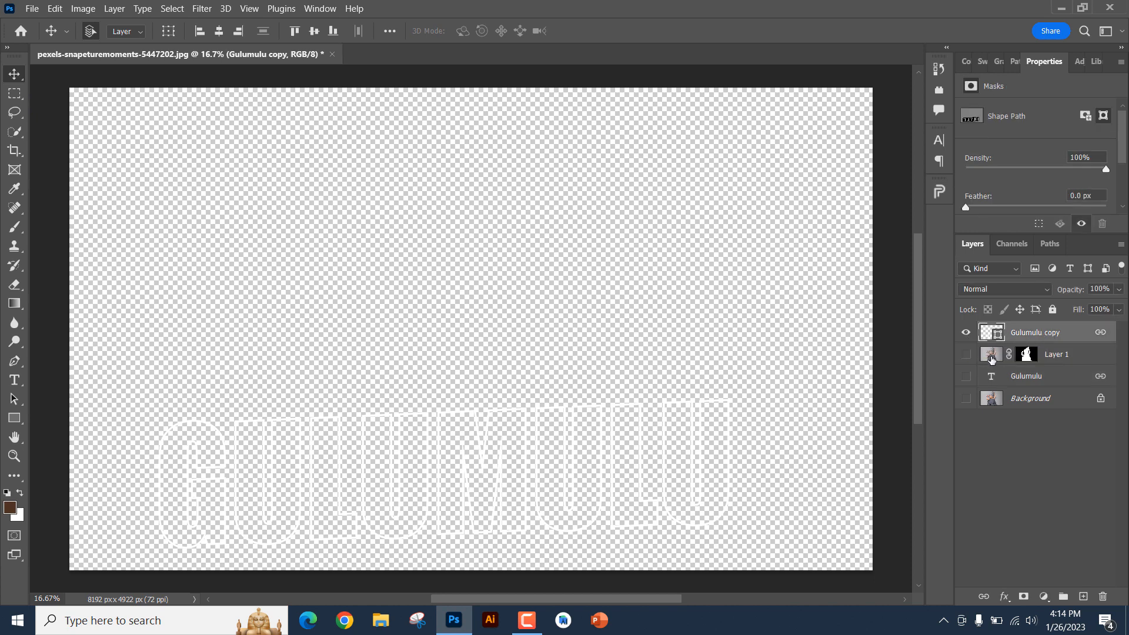
pyautogui.click(966, 355)
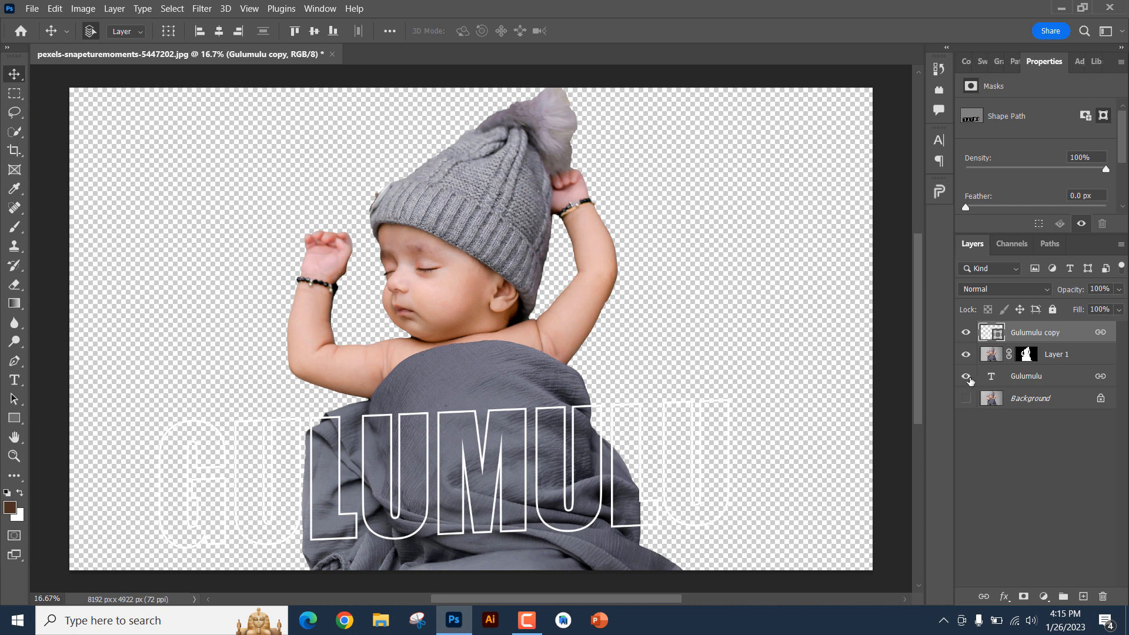
pyautogui.click(968, 378)
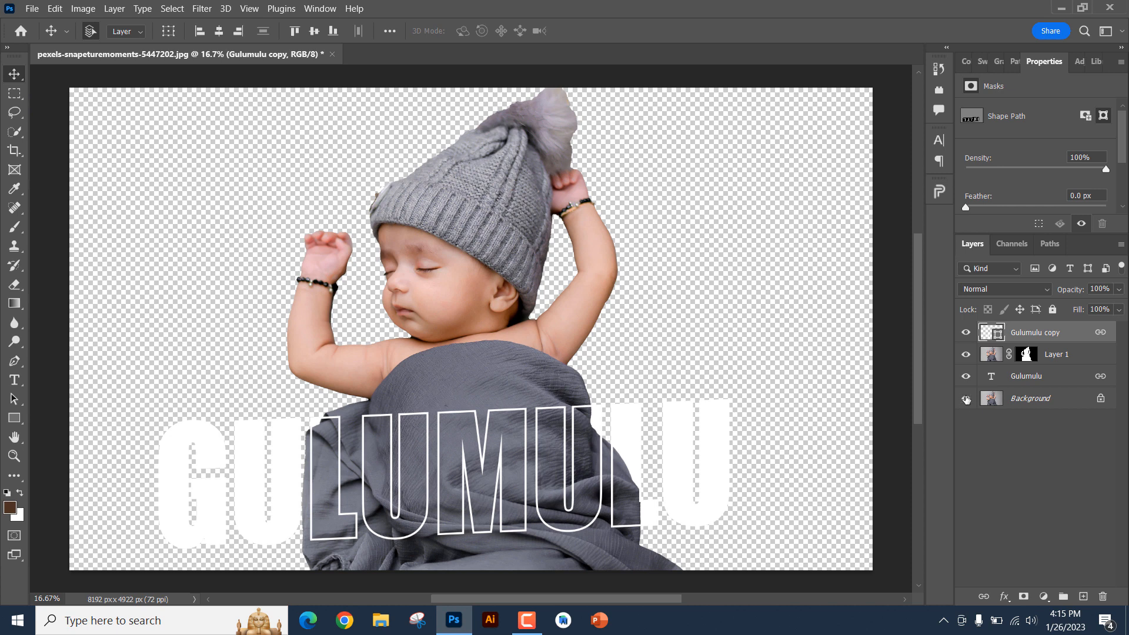
pyautogui.click(966, 398)
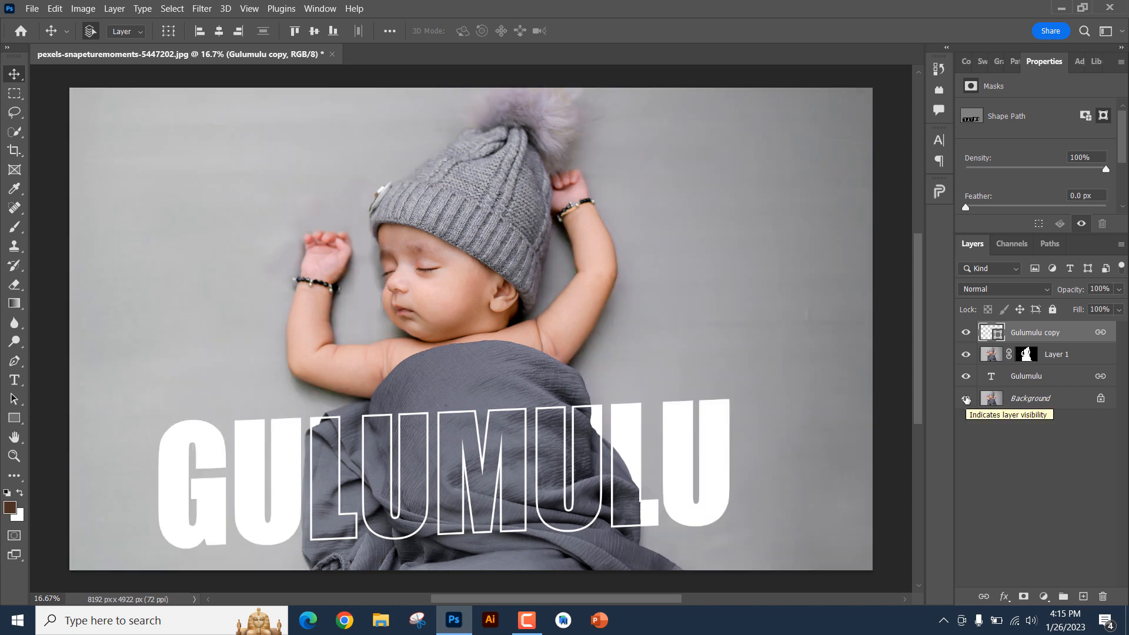
# - Move the linked GULUMULU letters and outline slightly up and to the right, leaving the masked baby layer in its original place
pyautogui.moveTo(523, 264); pyautogui.dragTo(703, 256)
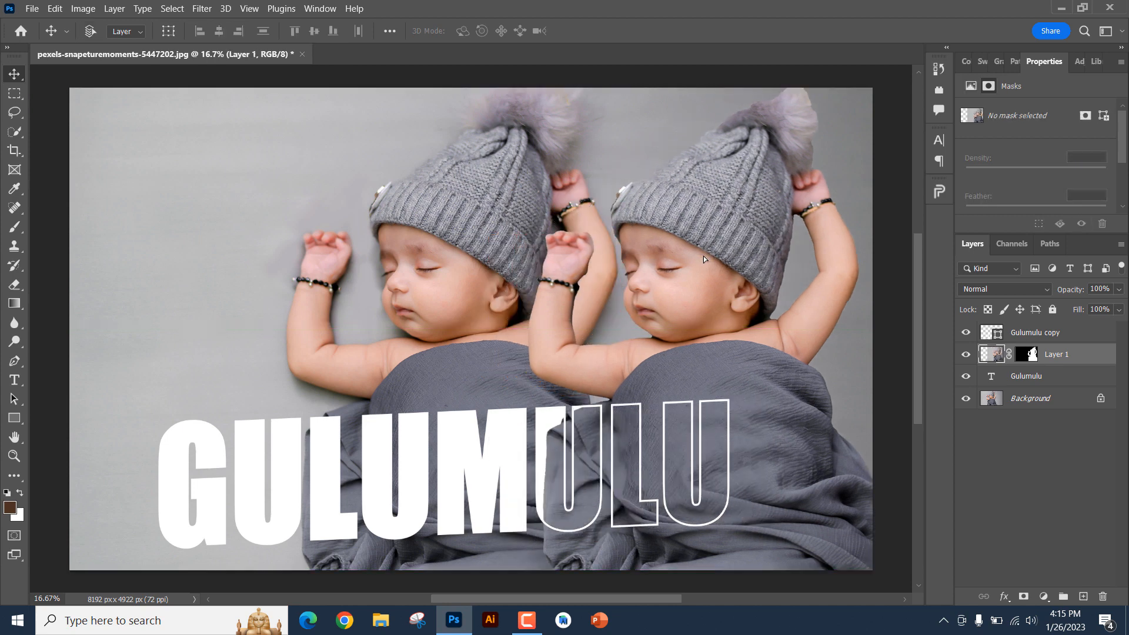
pyautogui.hotkey('ctrl', 'z')
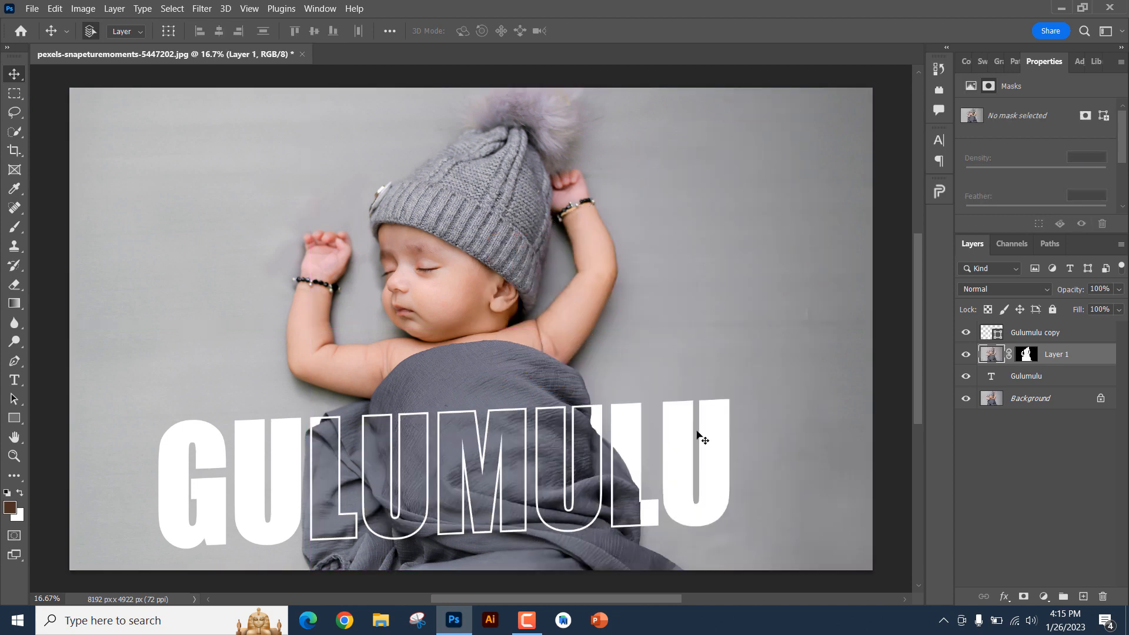
pyautogui.moveTo(682, 454)
pyautogui.mouseDown()
pyautogui.moveTo(609, 349)
pyautogui.moveTo(592, 452)
pyautogui.moveTo(644, 470)
pyautogui.moveTo(682, 441)
pyautogui.moveTo(698, 453)
pyautogui.mouseUp()
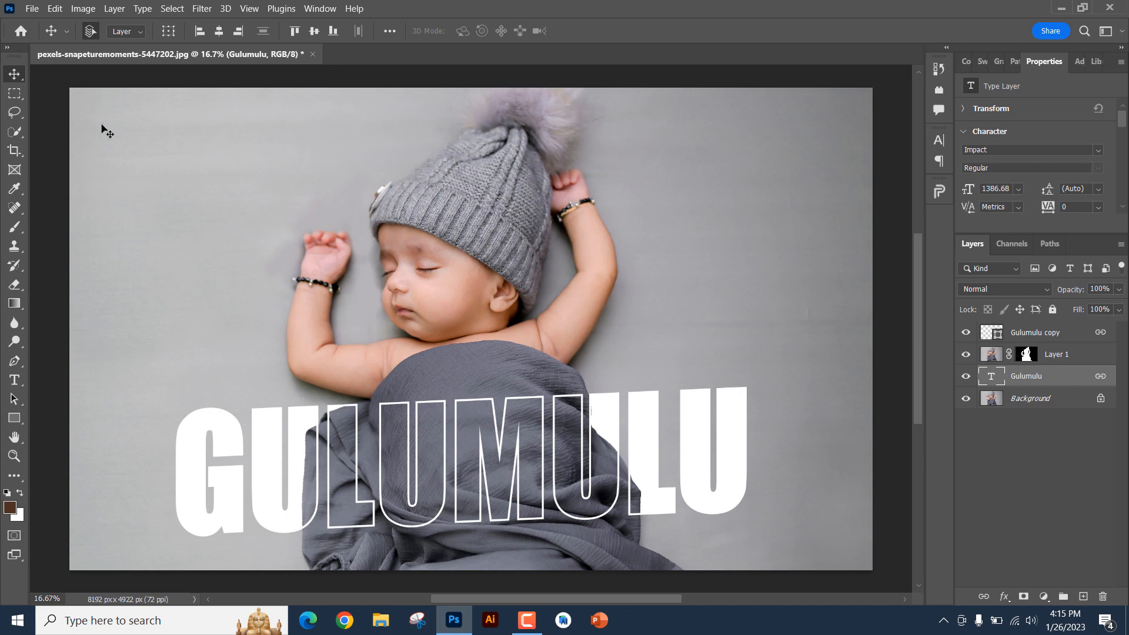
pyautogui.hotkey('ctrl', '0')
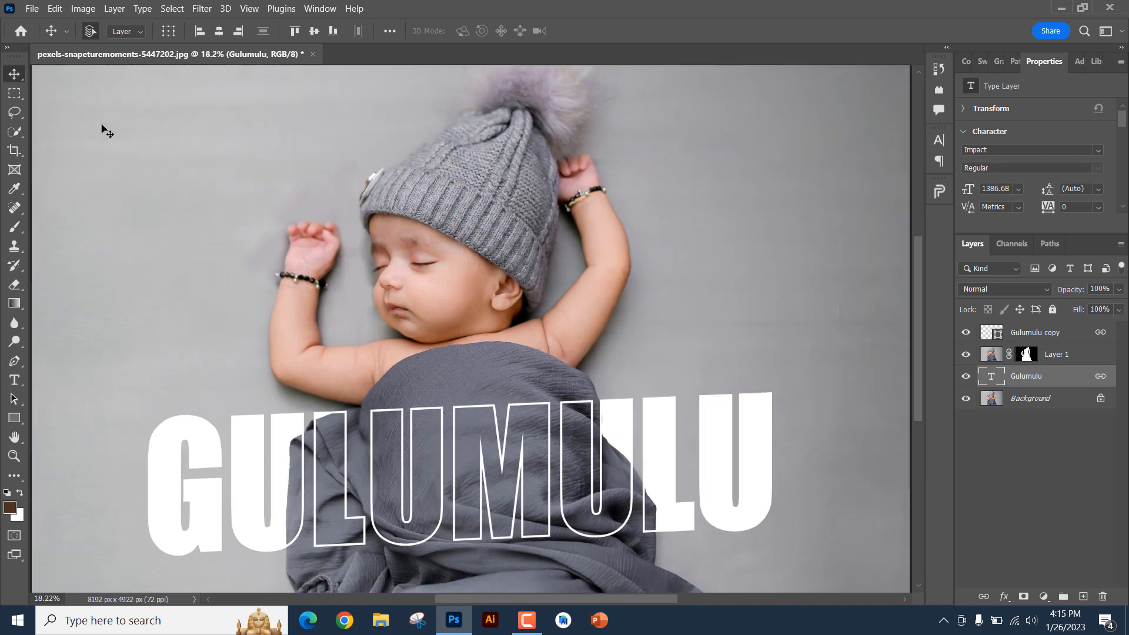